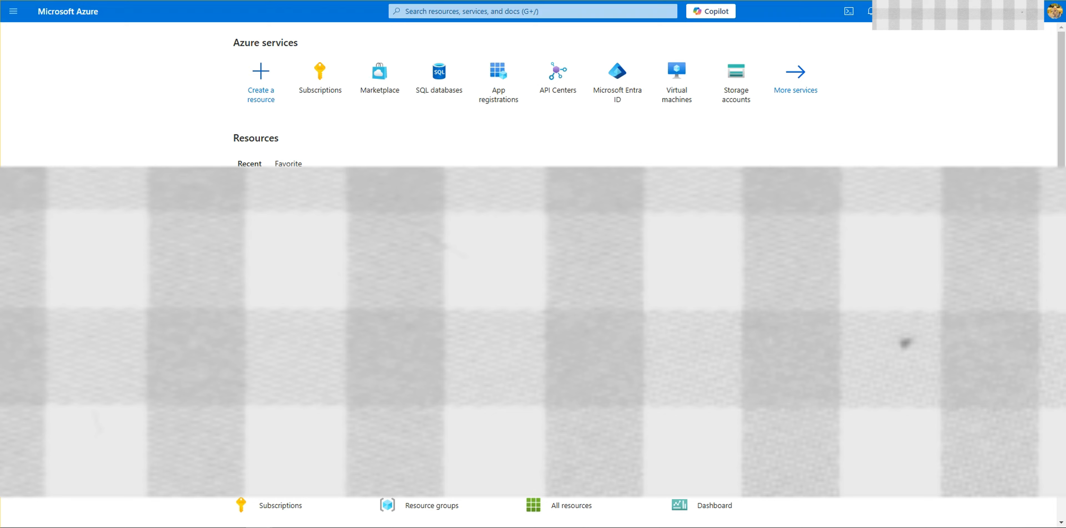
Step: Search the subscriptions by the owner's first name and open that owner's 150$ 2024 – MPN subscription
left_click(312, 104)
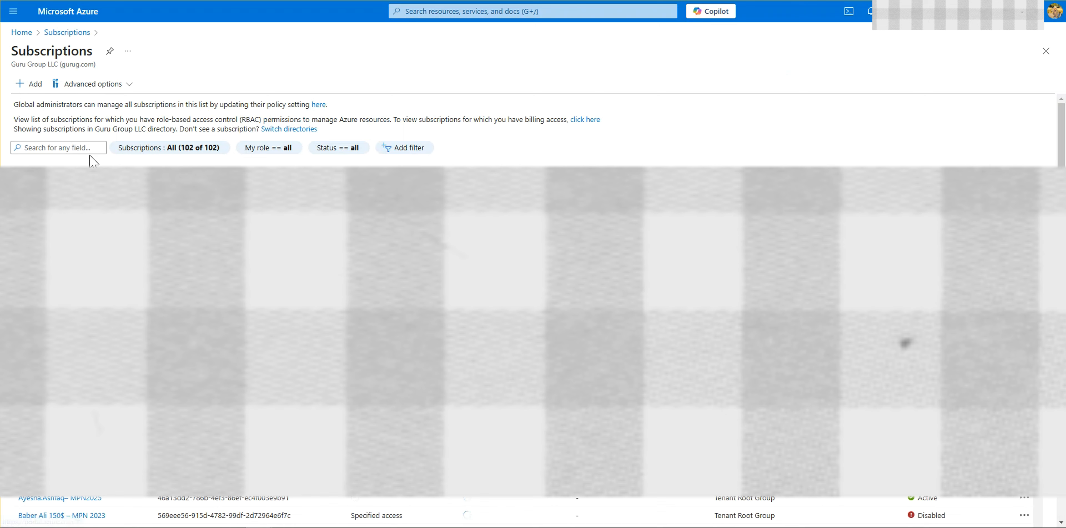
left_click(90, 147)
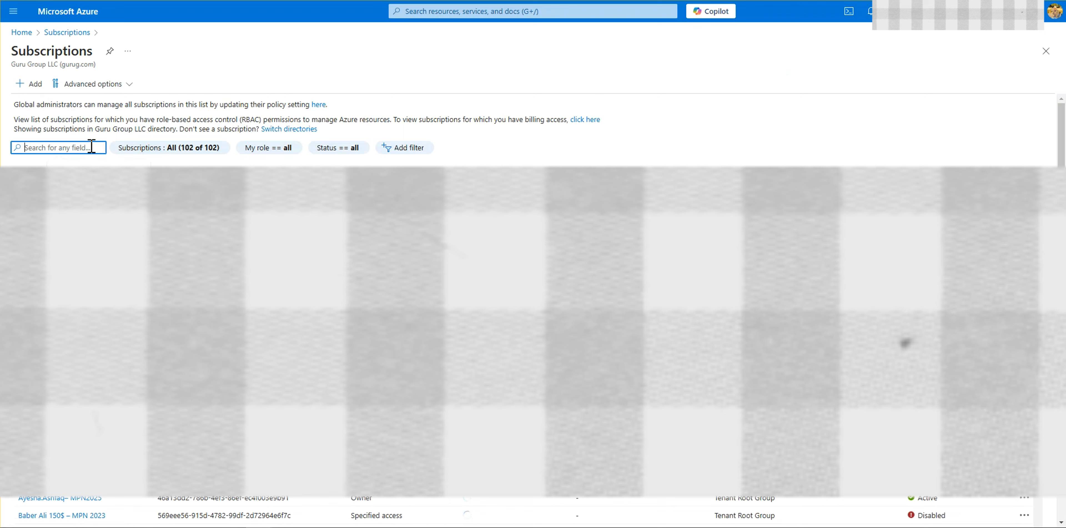
type("hammad")
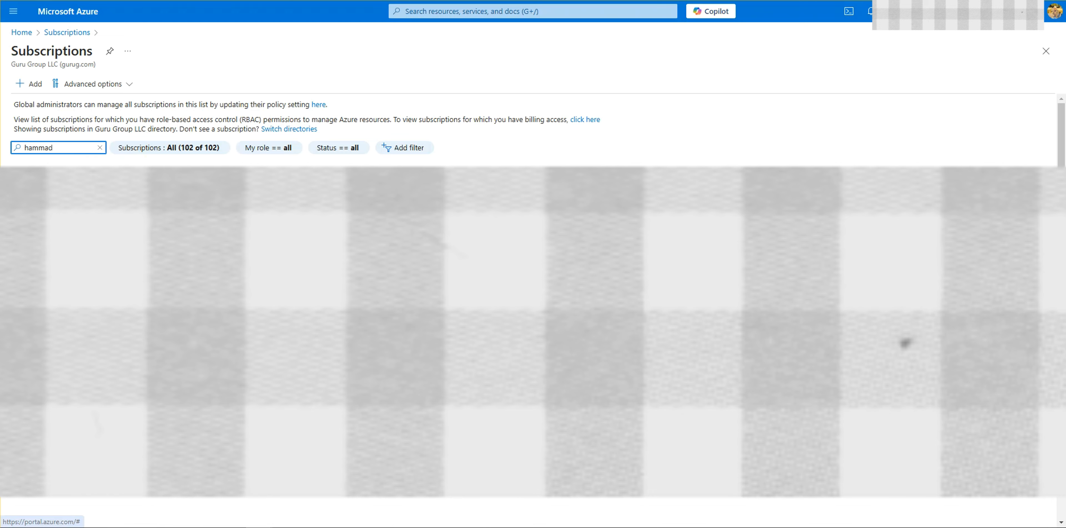
left_click(76, 205)
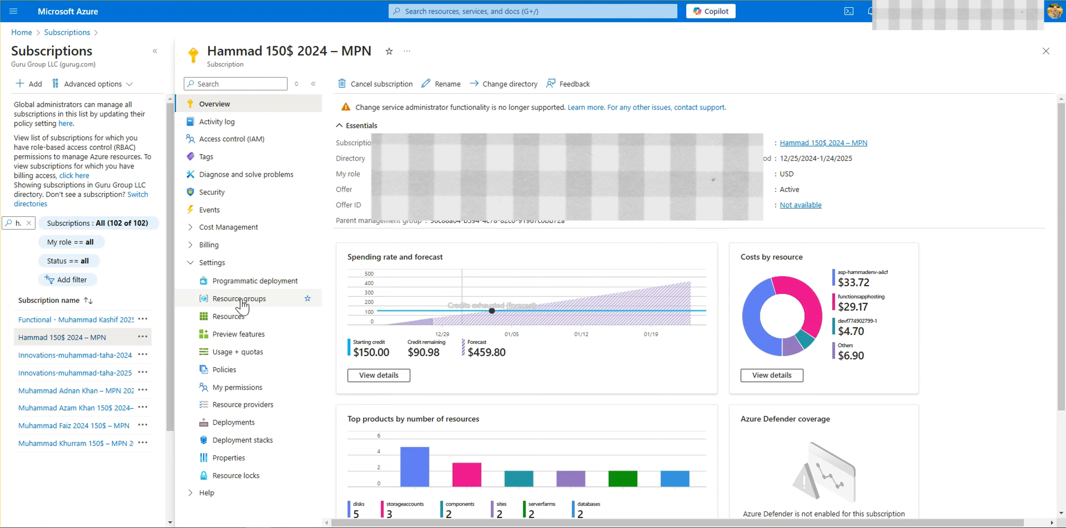
Step: Open the export form for the demo-001 SQL database in the subscription's SqlServer-Data-Creation resource group
left_click(238, 304)
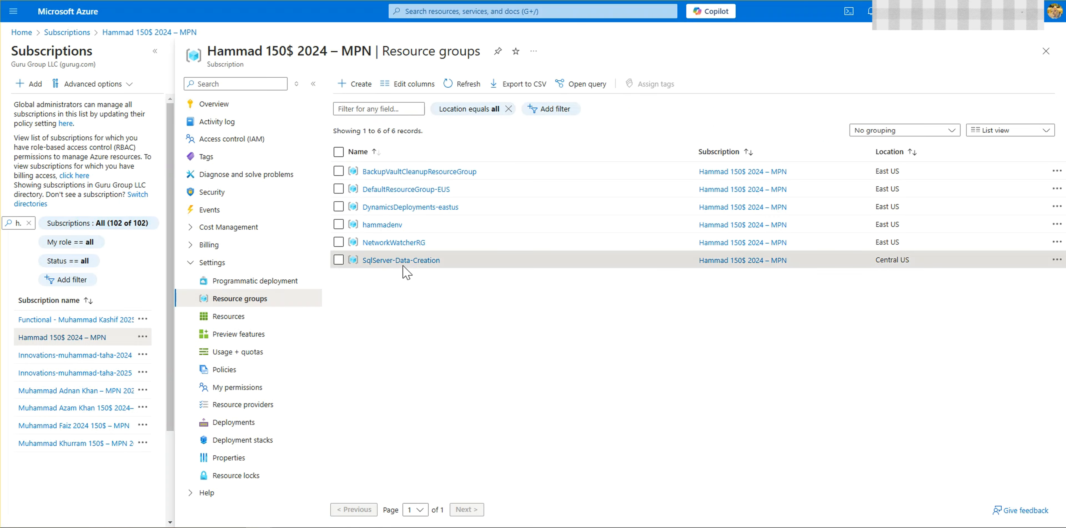
left_click(402, 262)
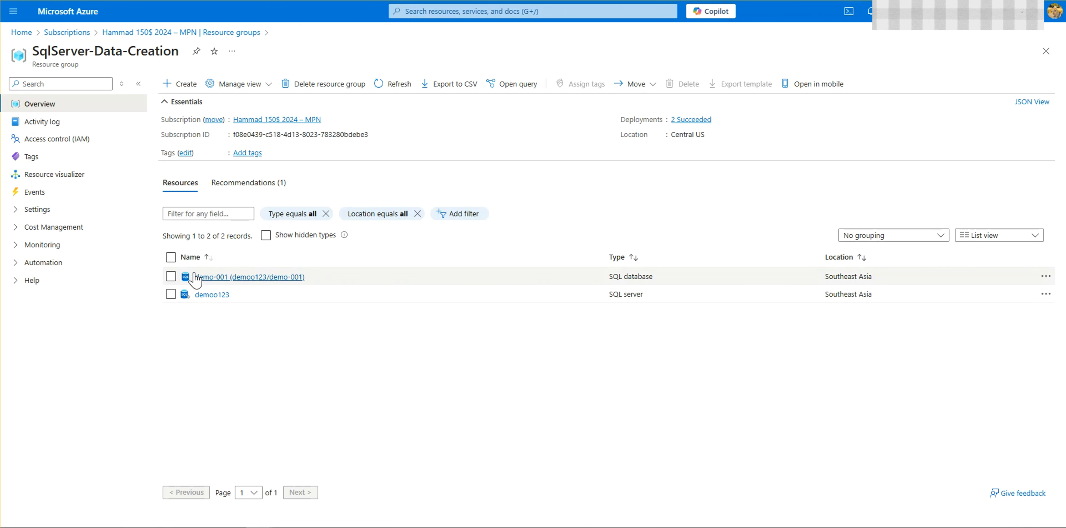
left_click(210, 277)
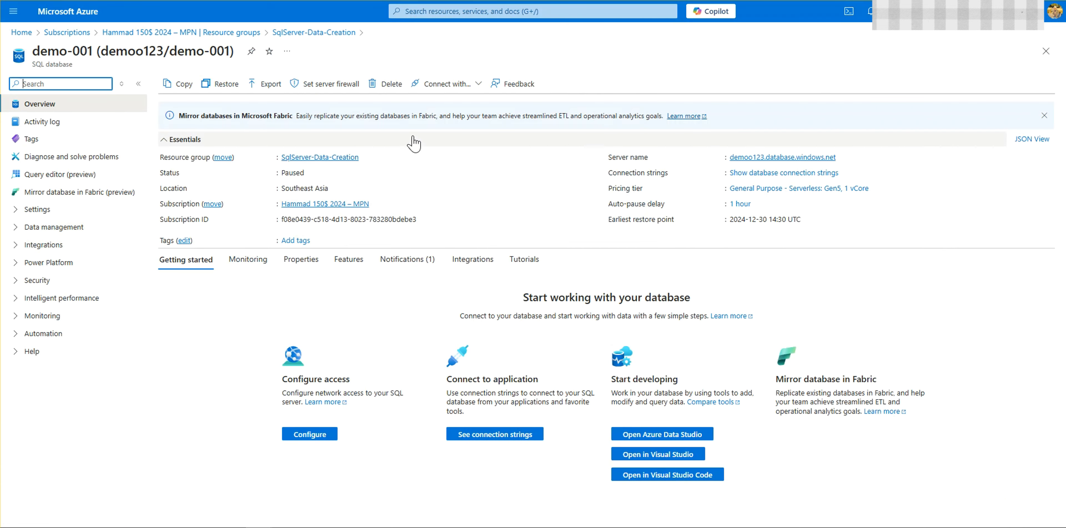
left_click(254, 85)
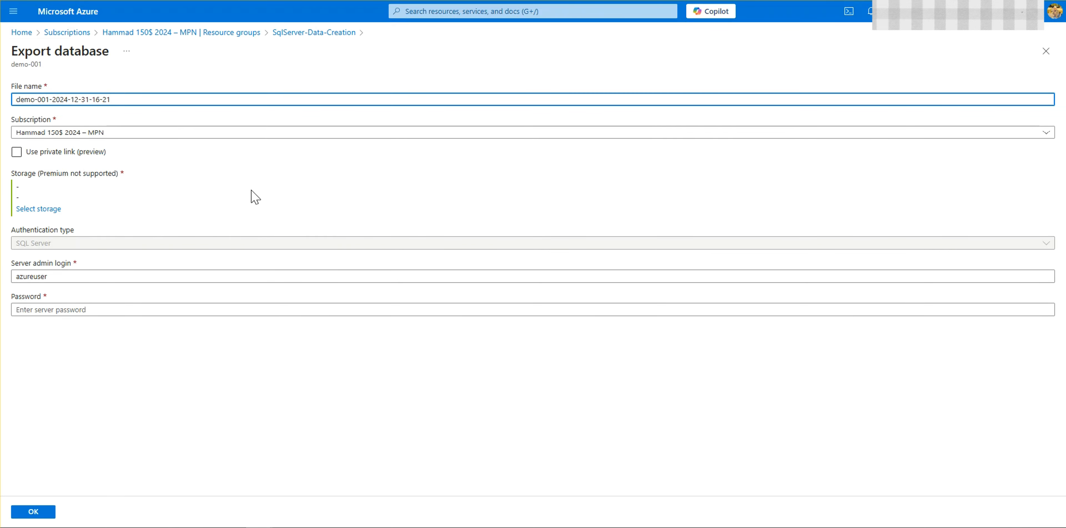
Step: Go to the portal home page, search the portal for "market" and open the Marketplace
left_click(56, 20)
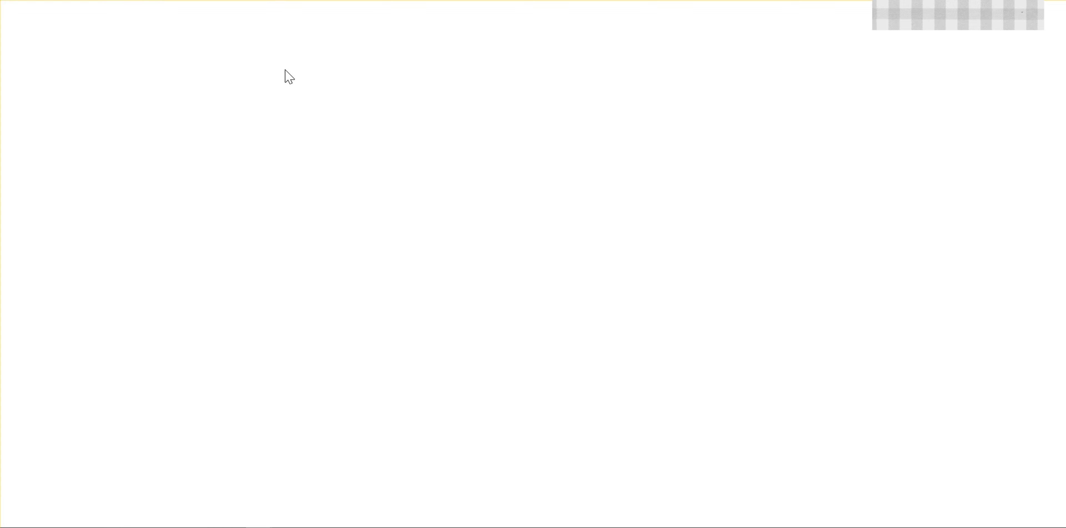
left_click(422, 11)
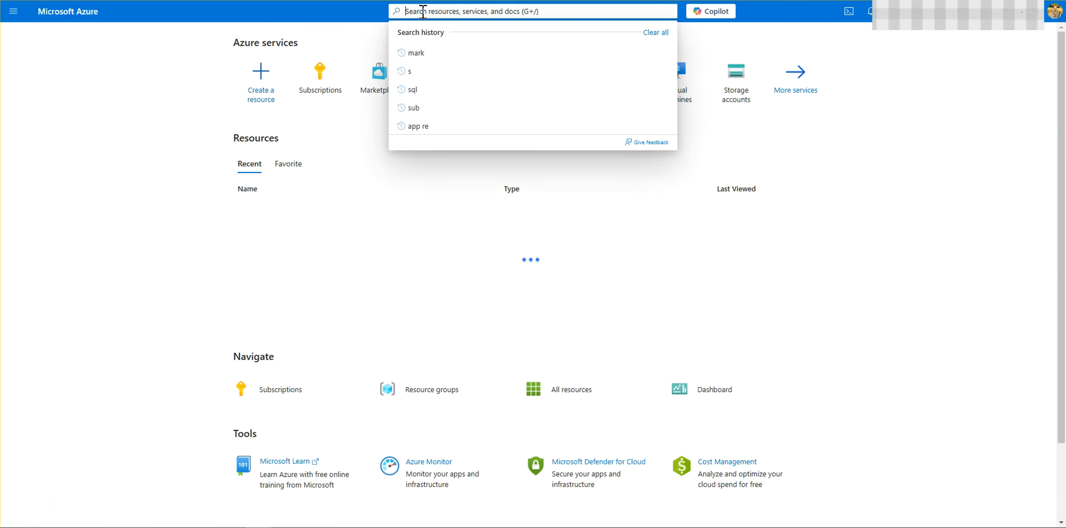
type("mar")
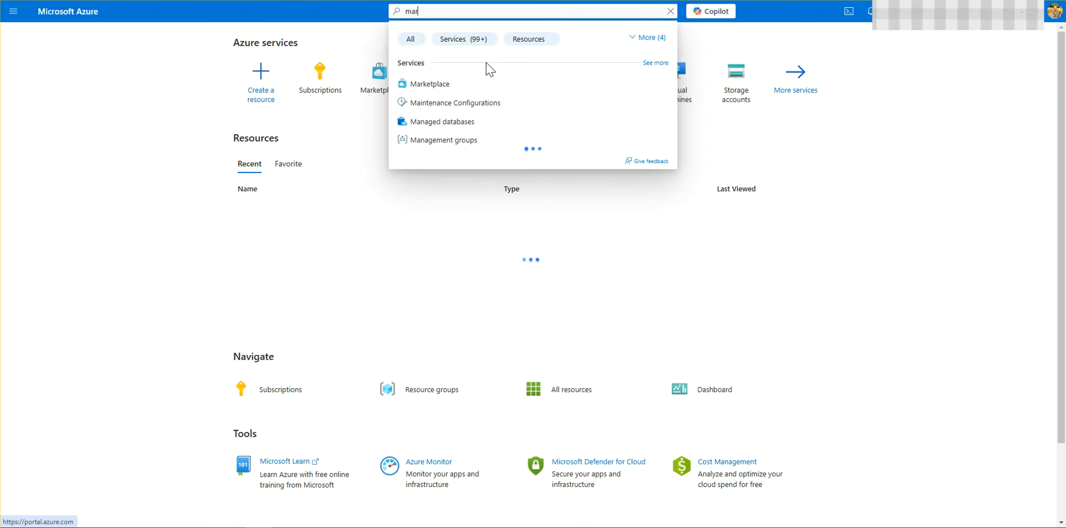
type("ket")
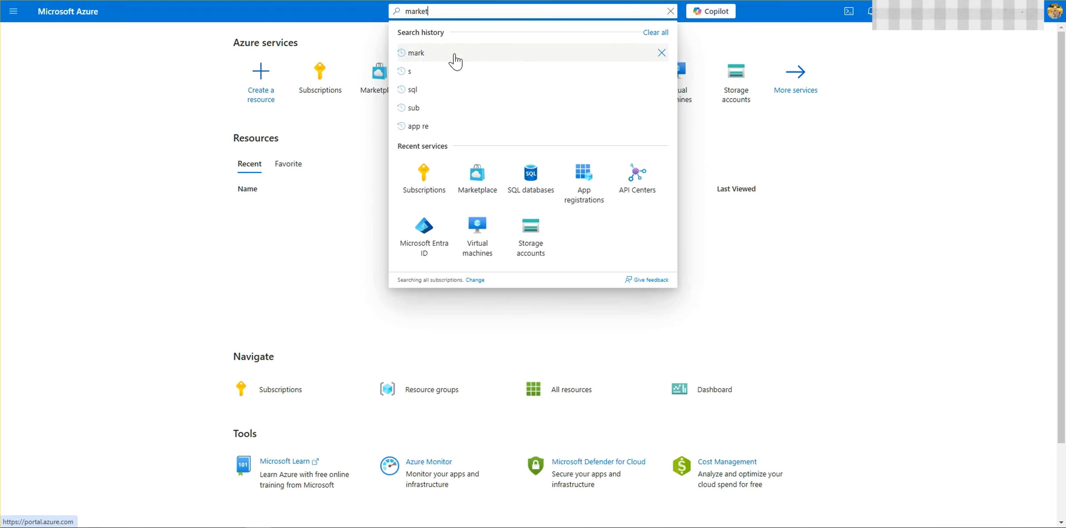
left_click(462, 93)
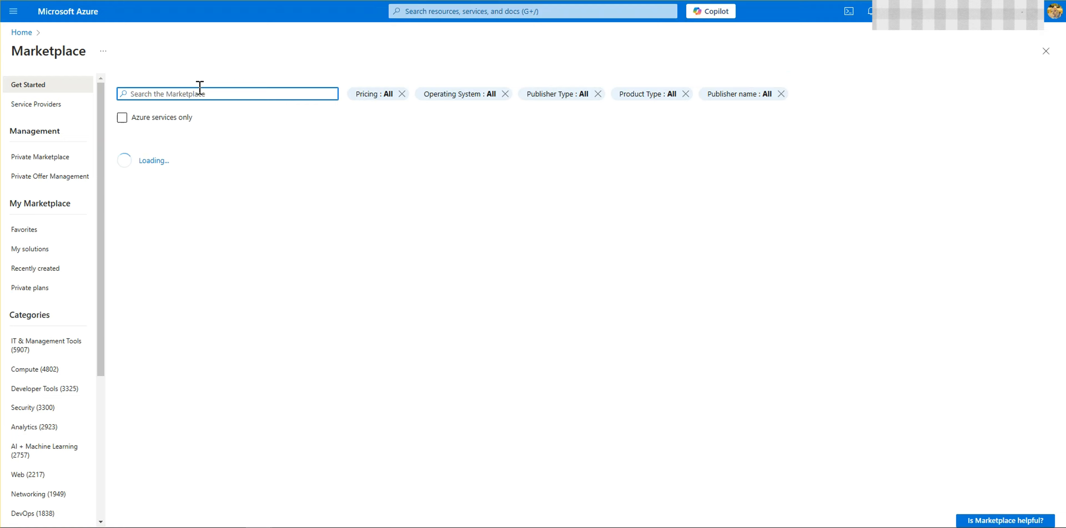
Step: Search the Marketplace for "storage account" and start creating Microsoft's Storage account service
type("storage")
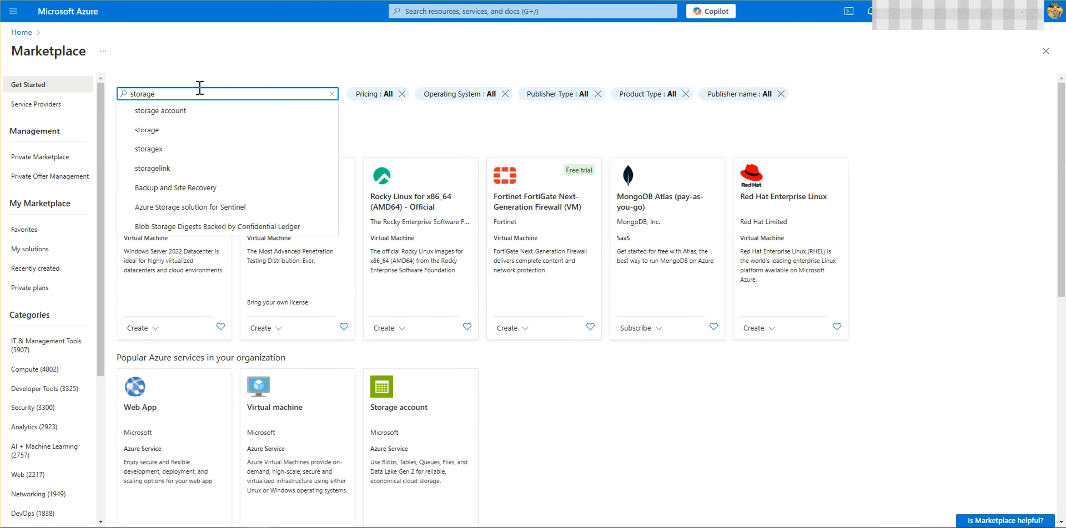
left_click(207, 111)
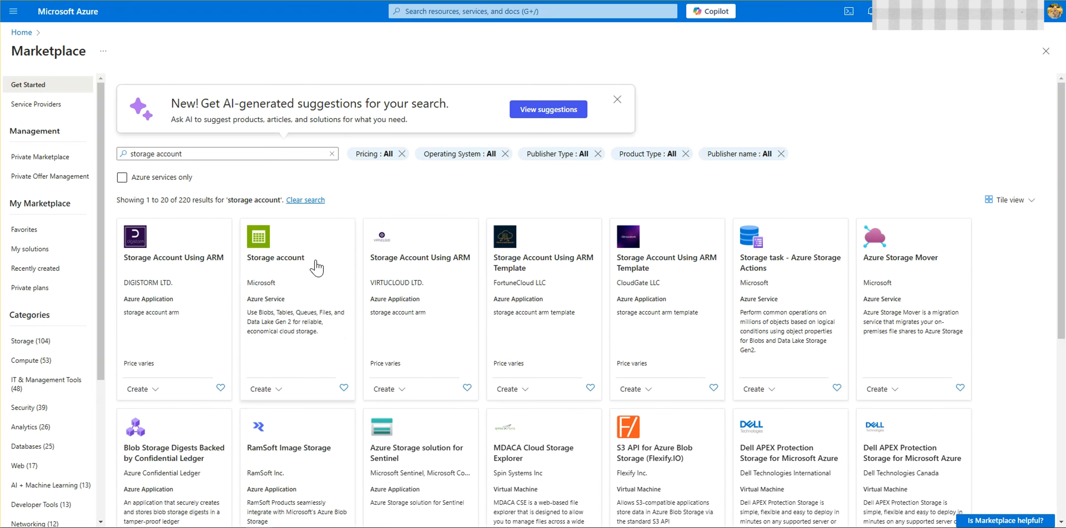
left_click(308, 262)
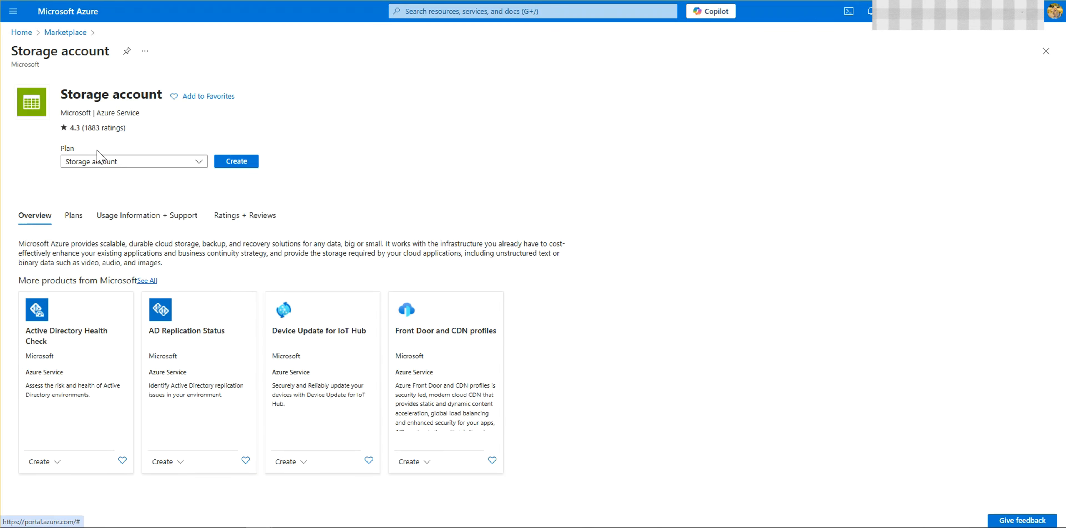
left_click(232, 163)
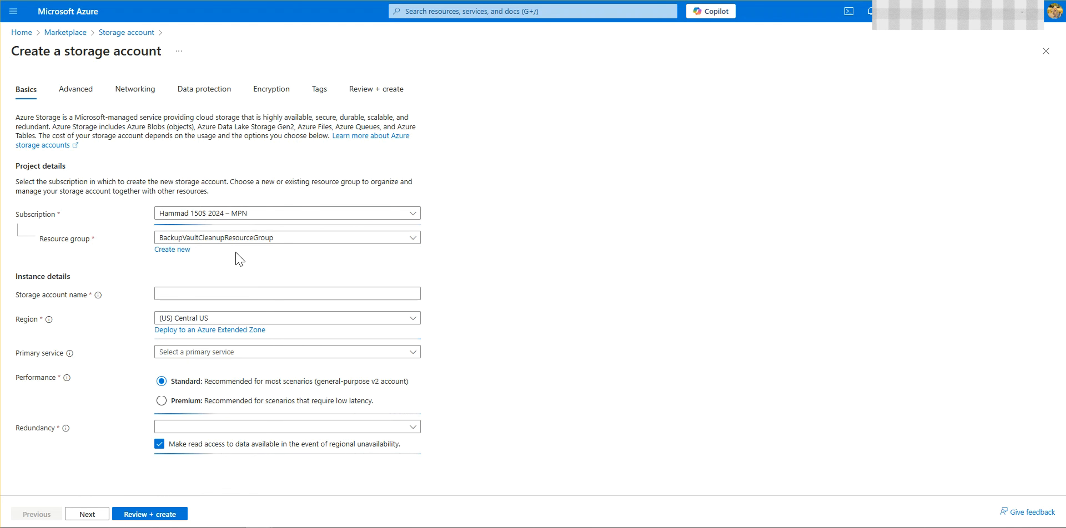
Step: Create a new resource group named storageaccount-sqldatabase for the storage account
left_click(196, 296)
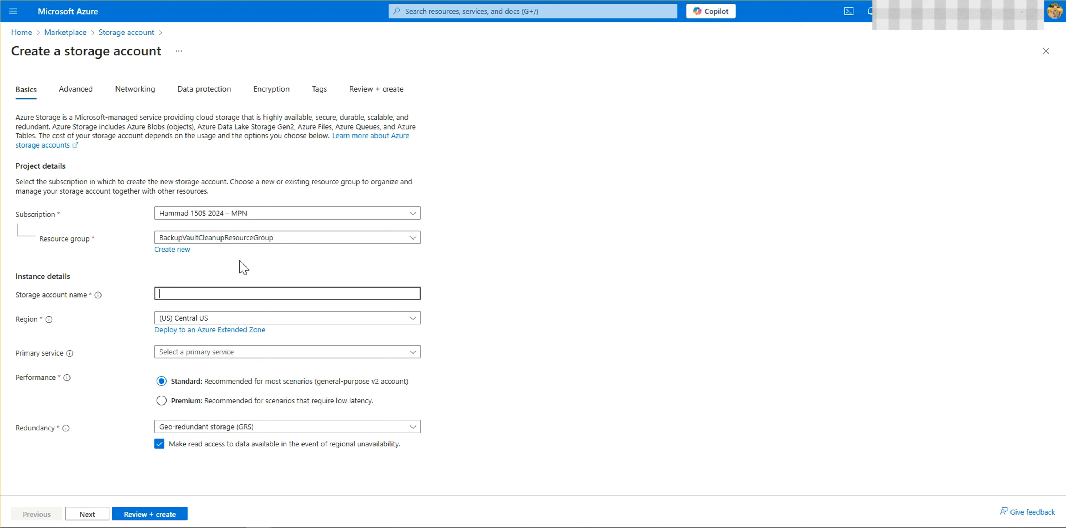
left_click(186, 250)
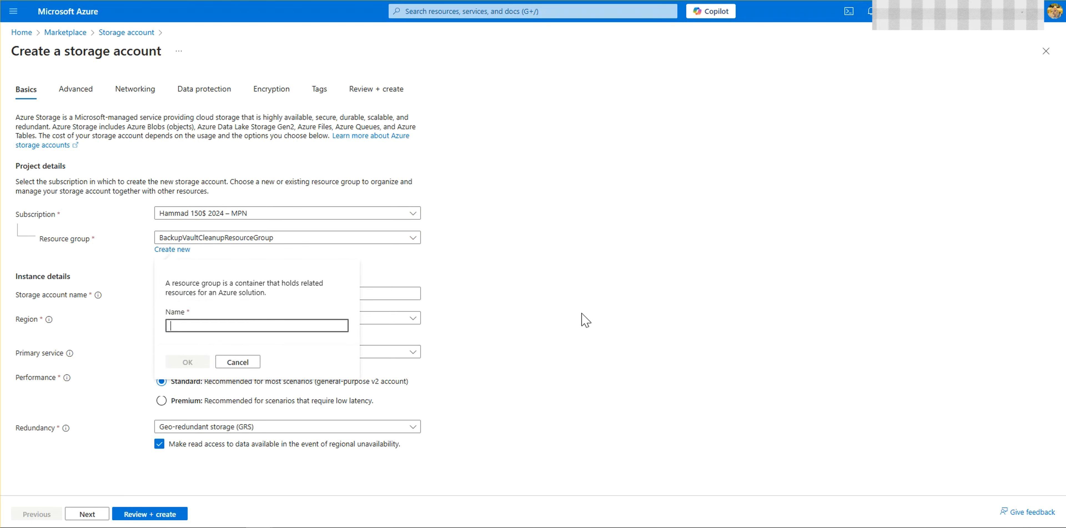
key("BackSpace")
key("BackSpace")
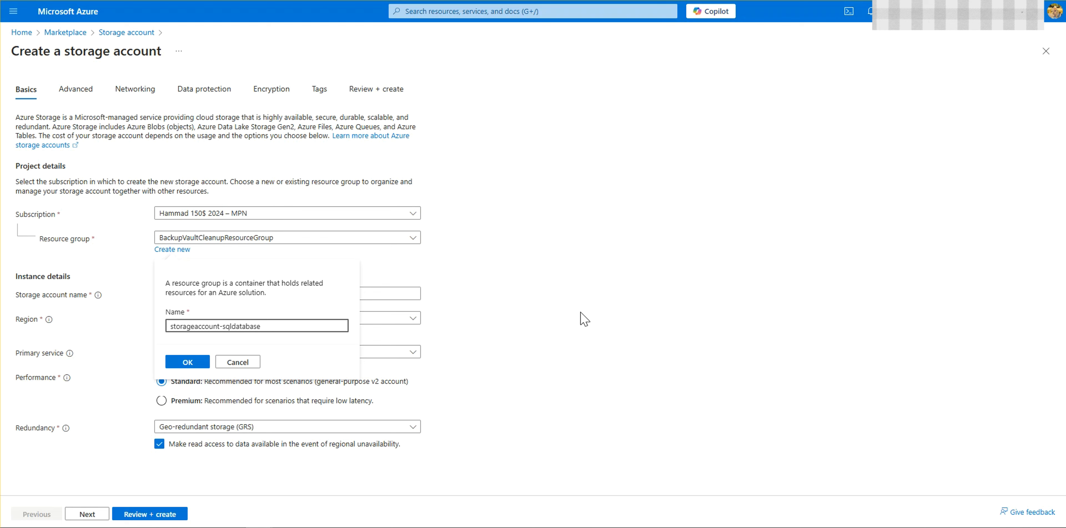
left_click(191, 363)
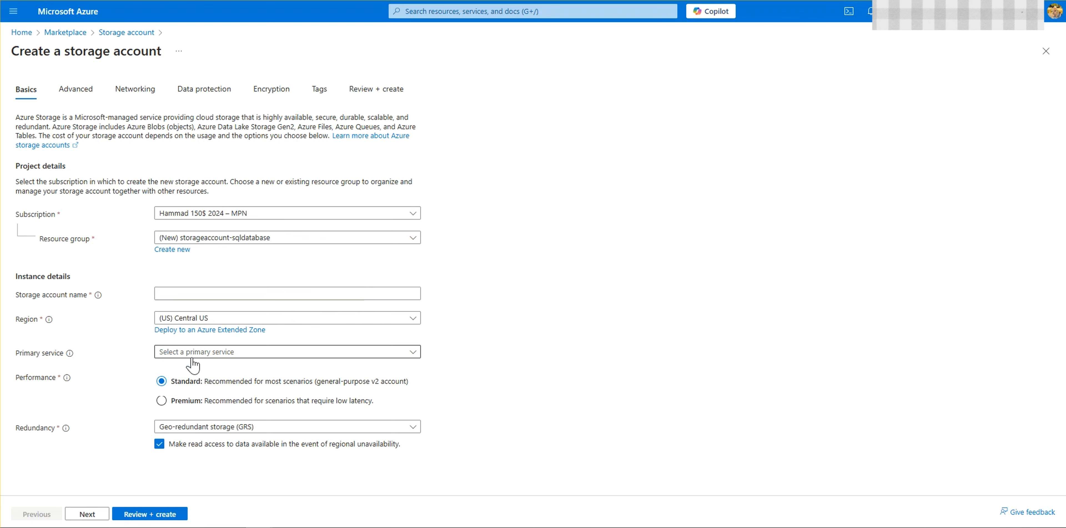
Step: Set the primary service to Azure Blob Storage or Azure Data Lake Storage Gen 2 and continue to the advanced settings
left_click(242, 356)
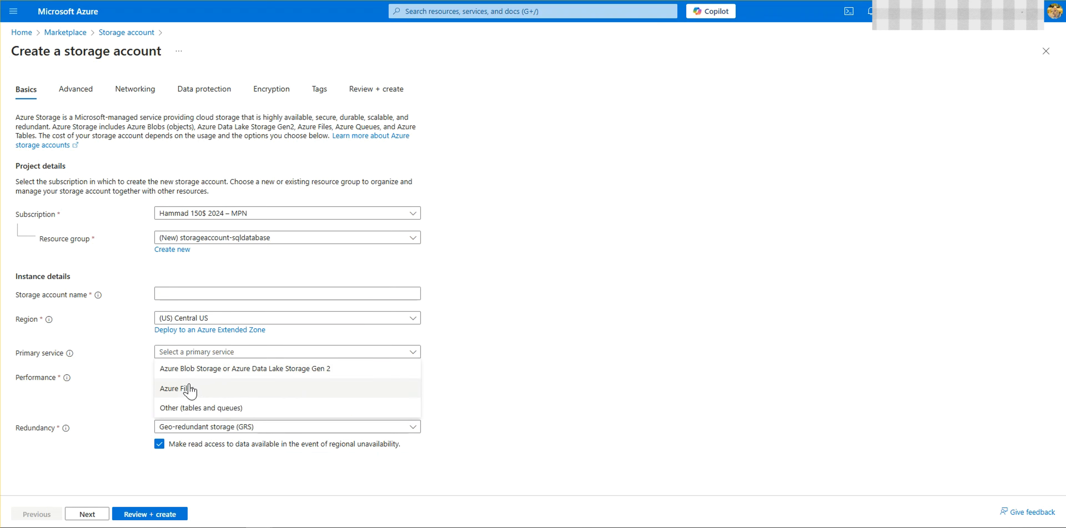
left_click(194, 370)
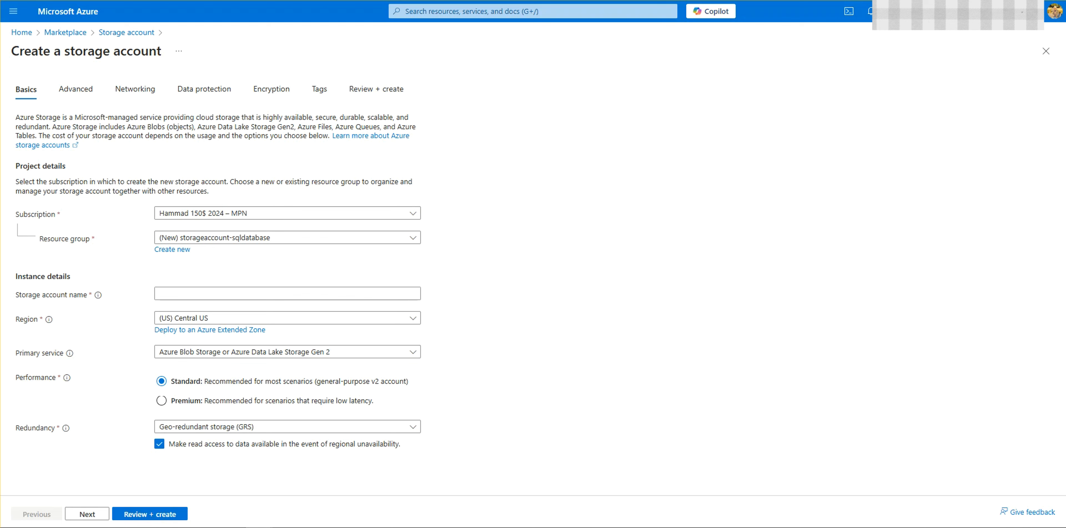
left_click(88, 515)
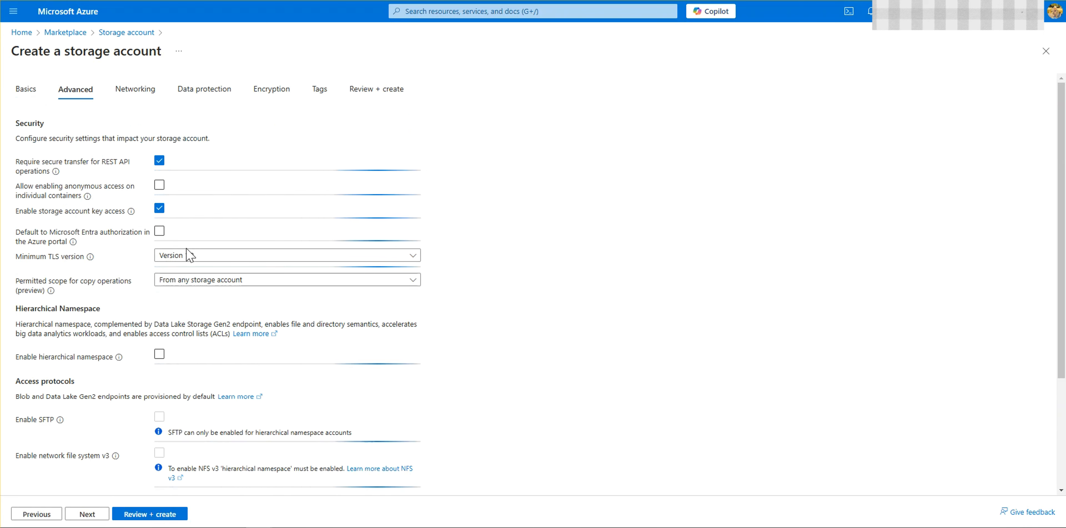
Step: Review the default advanced, networking and data protection settings, keep them, and continue to the encryption settings
scroll(189, 281, "down", 4)
scroll(157, 326, "up", 4)
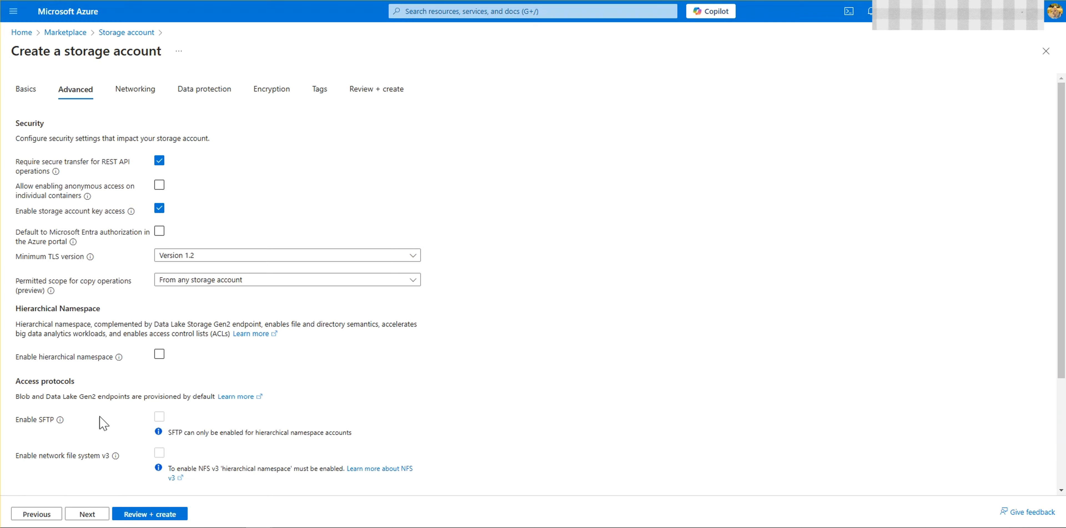
left_click(86, 514)
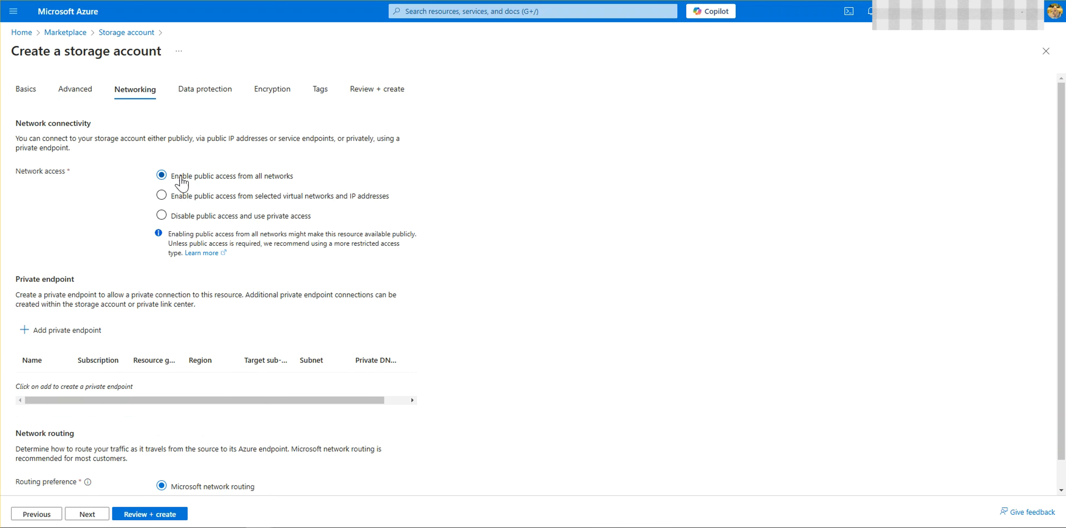
scroll(358, 326, "down", 1)
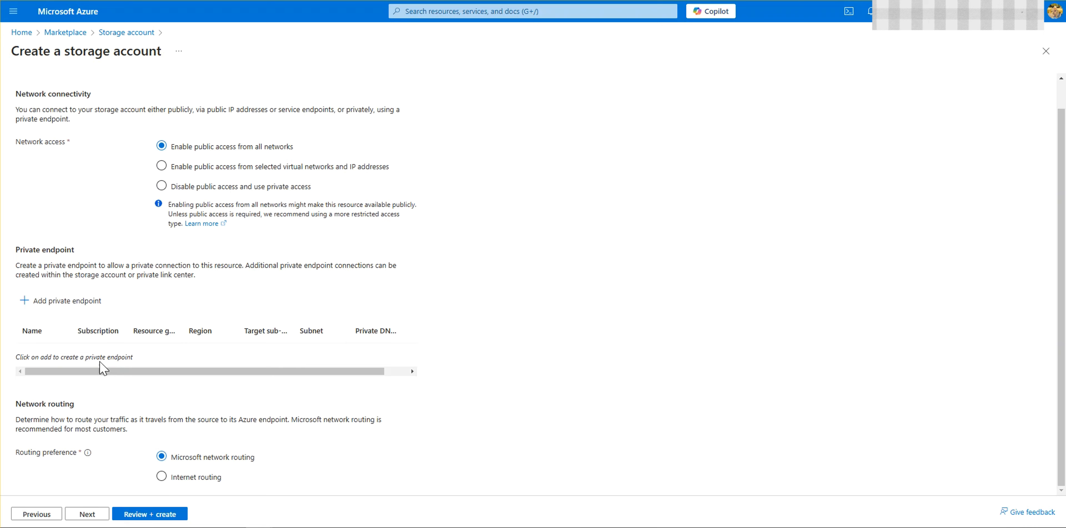
scroll(159, 349, "up", 1)
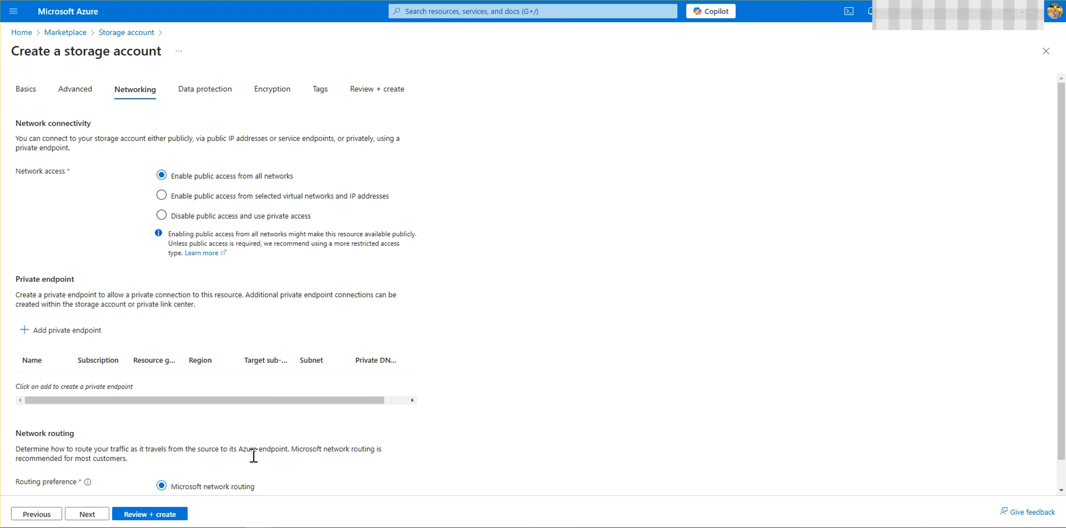
left_click(92, 514)
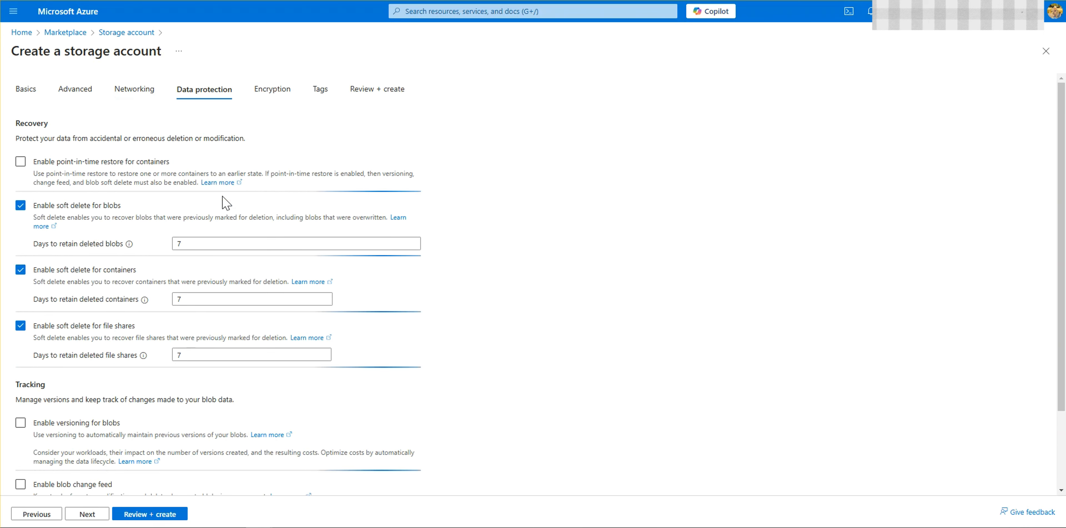
scroll(190, 389, "down", 1)
scroll(188, 383, "down", 2)
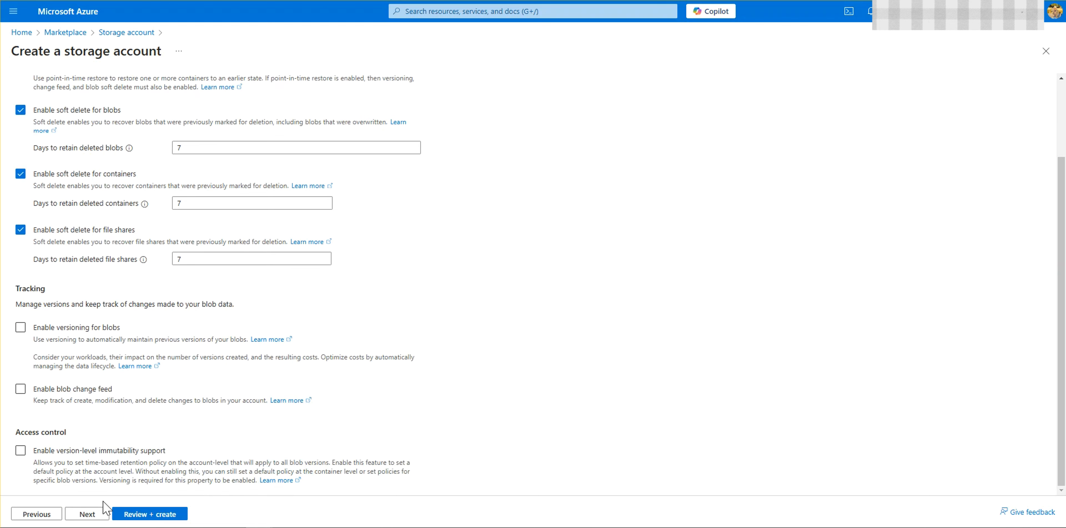
scroll(70, 423, "up", 3)
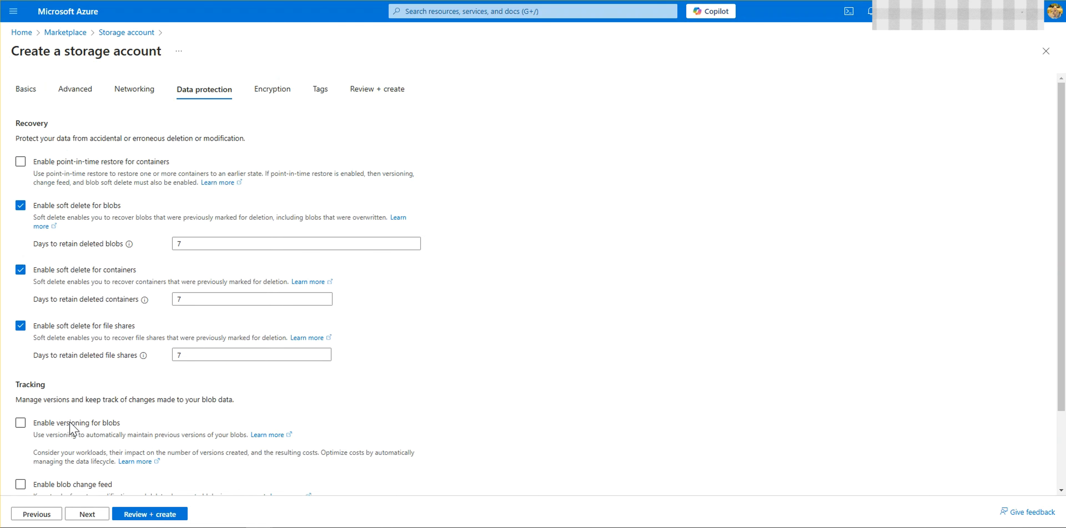
left_click(86, 514)
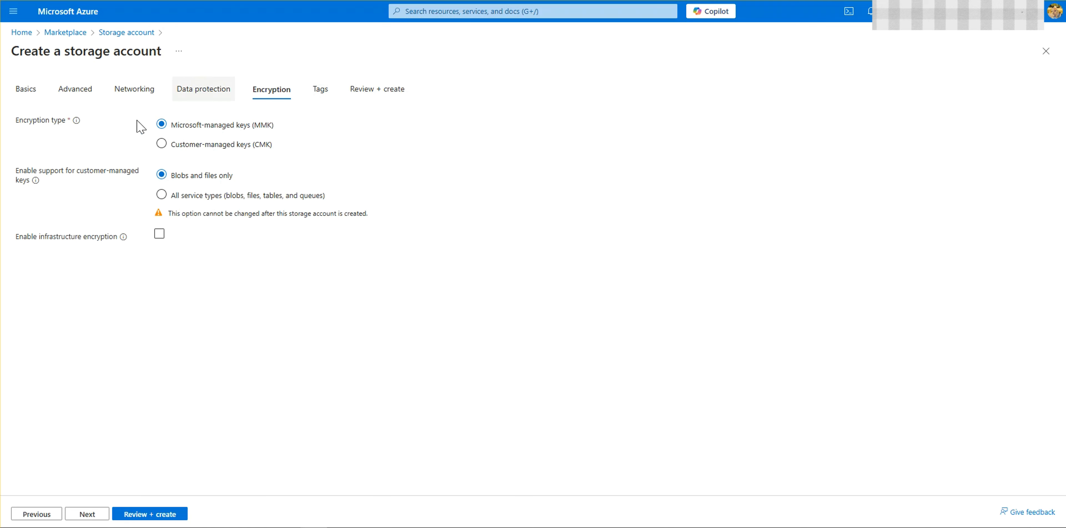
Step: Add a tag named storageaccount to the new storage account
left_click(320, 89)
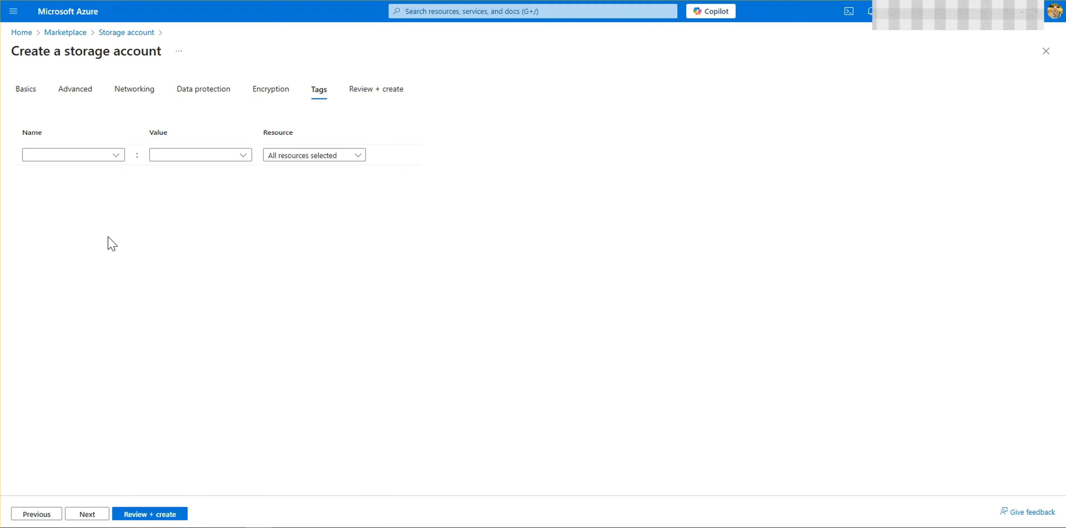
left_click(86, 153)
type("Sq")
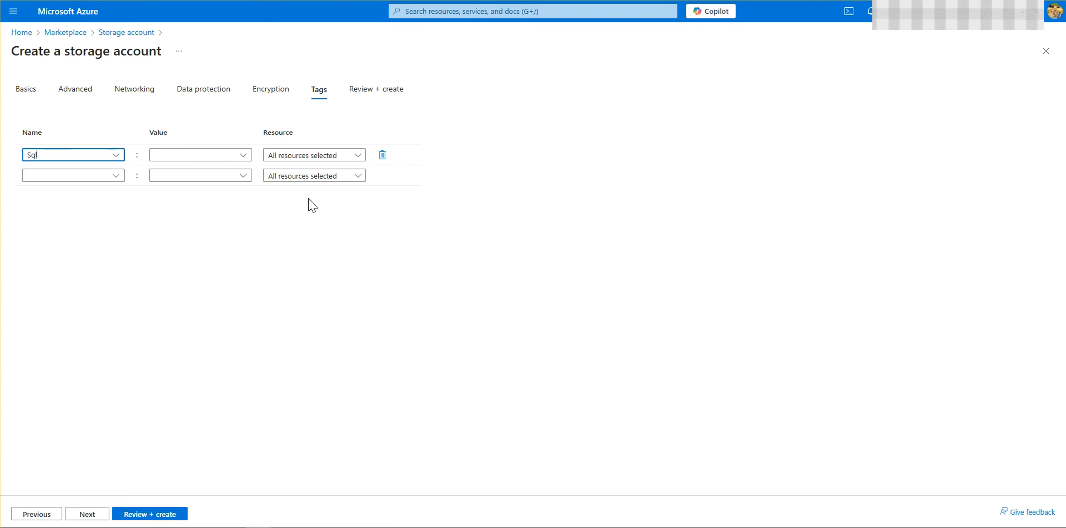
key("BackSpace")
key("BackSpace")
type("storageaccount")
Step: Set the storageaccount tag's value to sqldb and continue to the final review
left_click(167, 151)
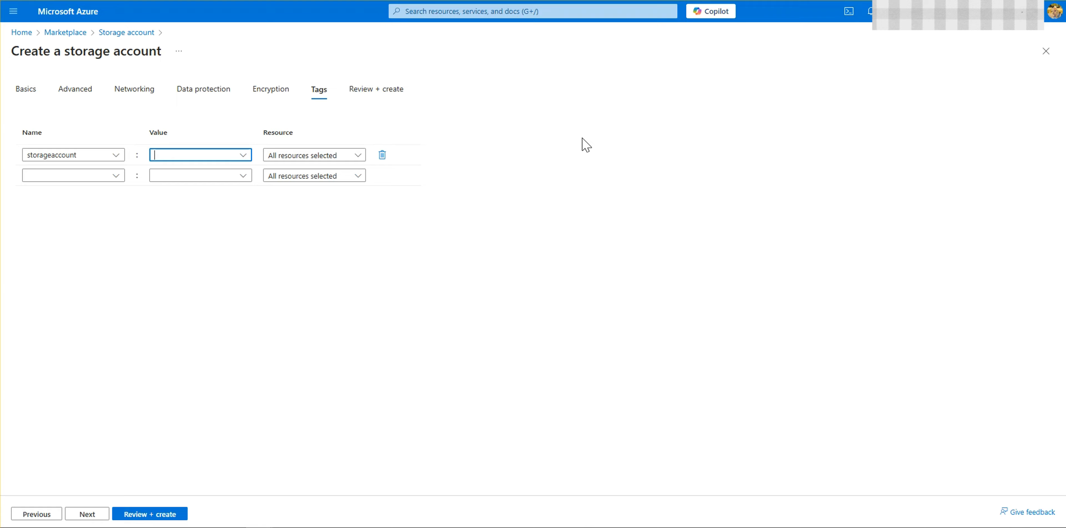
type("sqldb")
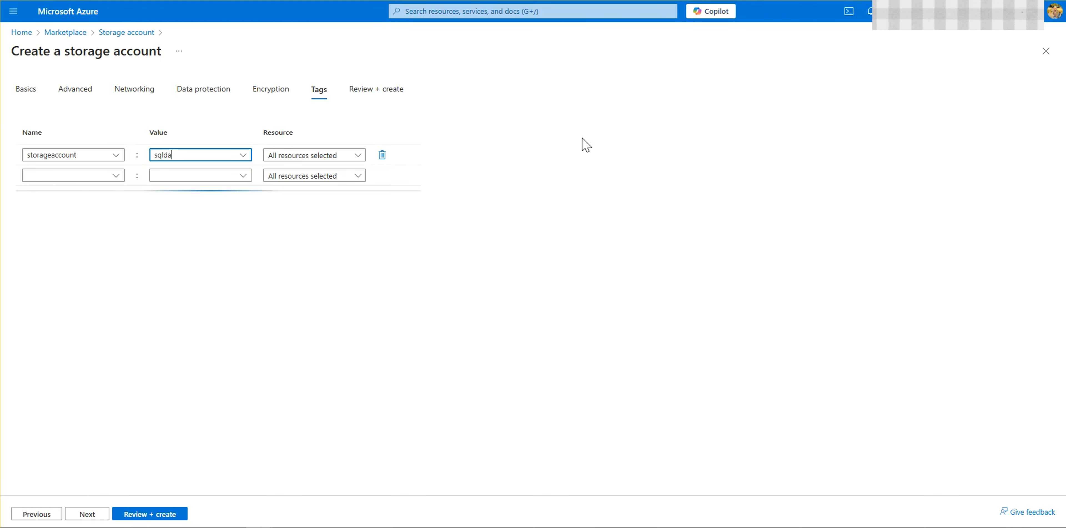
key("BackSpace")
type("v")
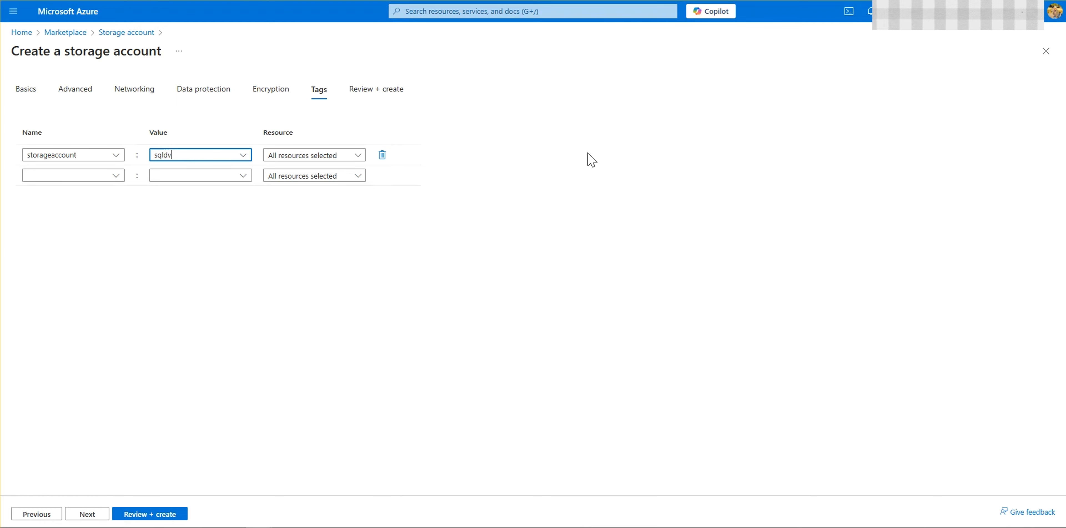
key("BackSpace")
type("b")
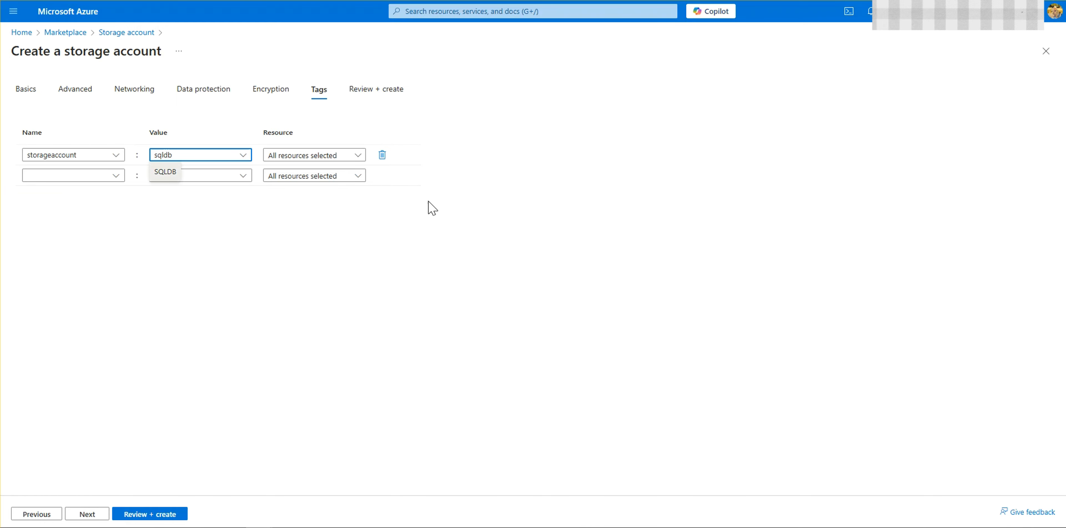
left_click(88, 512)
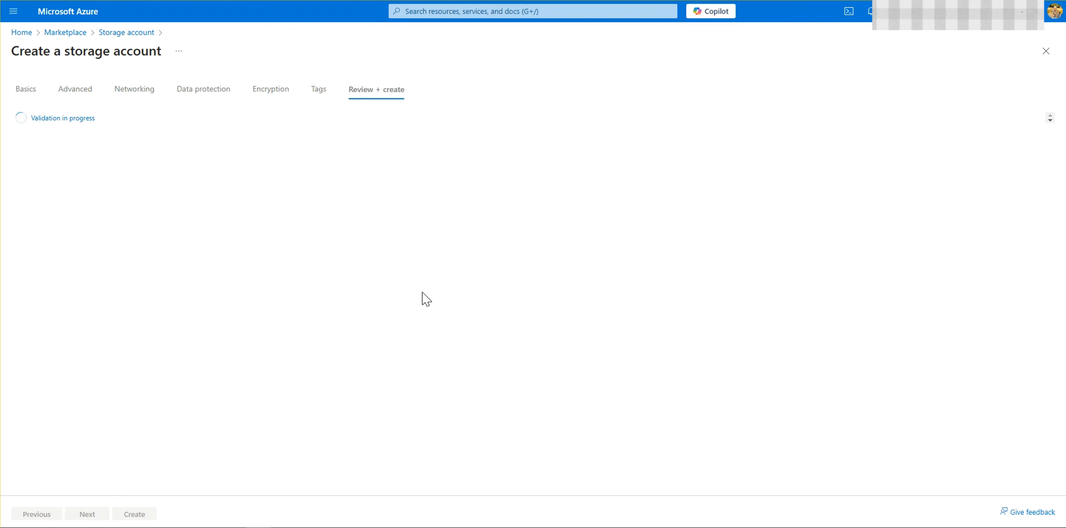
Step: Return from the review to the basic settings and try sql as the storage account name
scroll(280, 275, "down", 5)
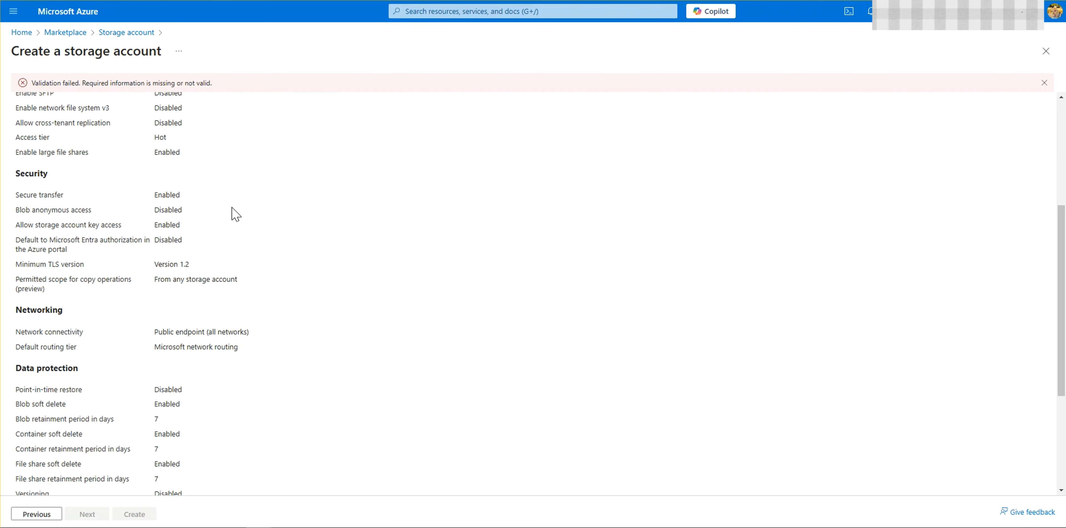
scroll(234, 215, "up", 5)
left_click(36, 108)
left_click(238, 291)
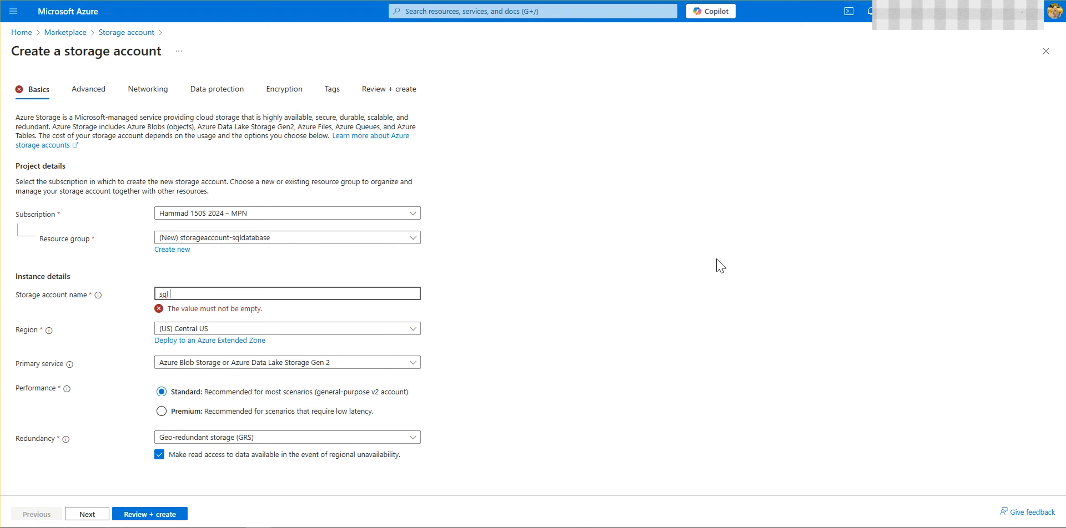
key("BackSpace")
key("BackSpace")
key("BackSpace")
type("databs")
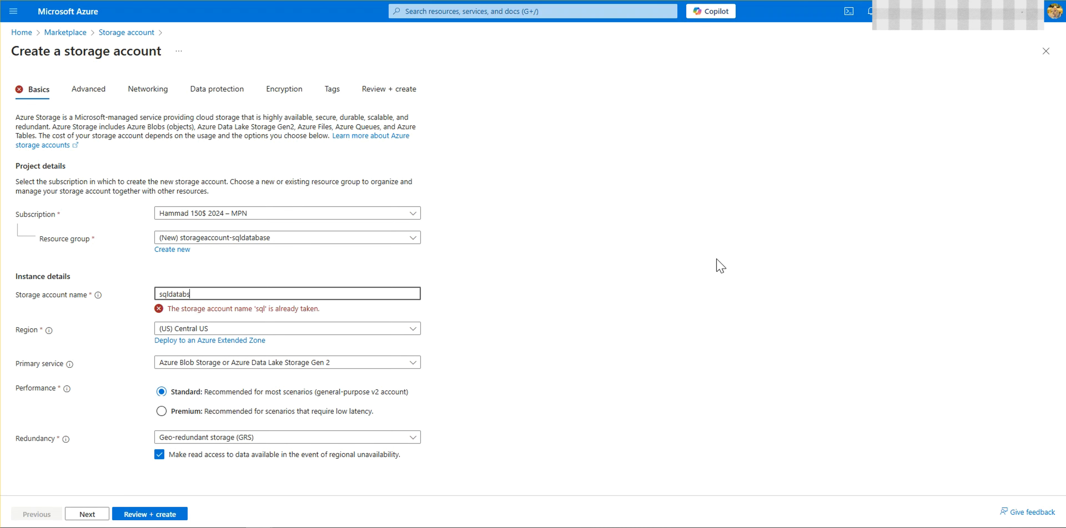
key("BackSpace")
key("BackSpace")
key("BackSpace")
key("BackSpace")
key("BackSpace")
key("BackSpace")
key("BackSpace")
key("BackSpace")
key("BackSpace")
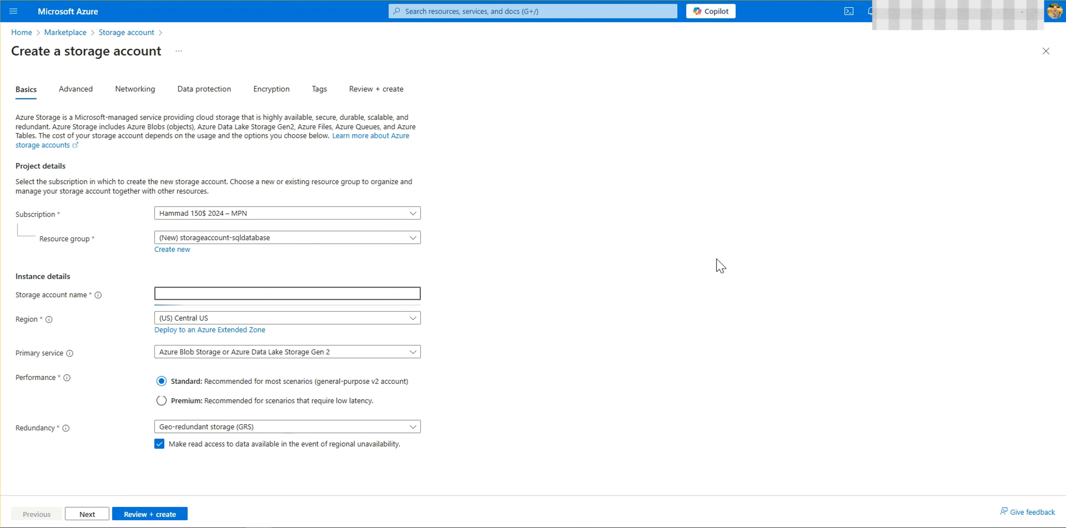
Step: Try storageaccount-sqldatabase as the storage account name
type("storageaccount-sql")
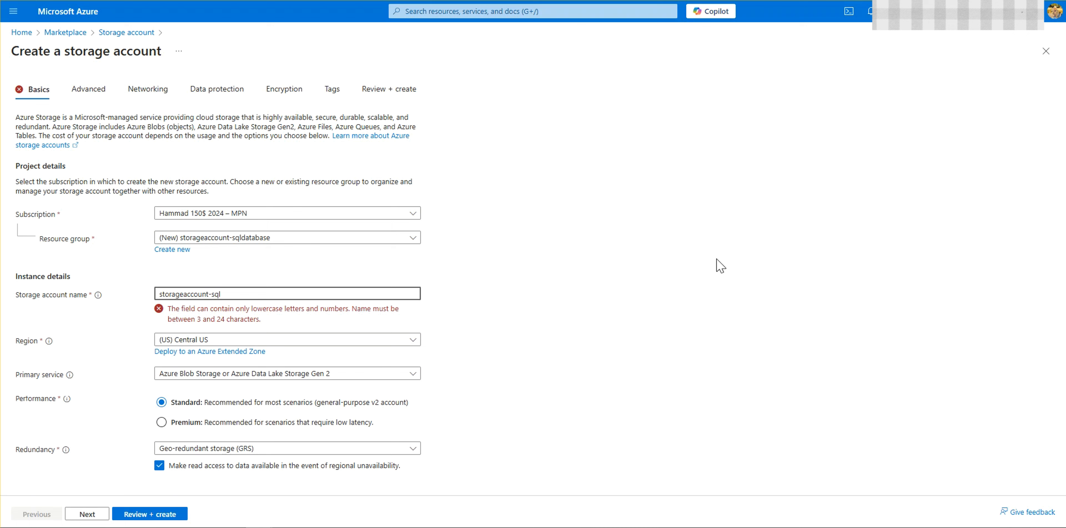
type("database")
key("BackSpace")
Step: Name the storage account storageaccountsqldb1234
key("ctrl+a")
type("storage")
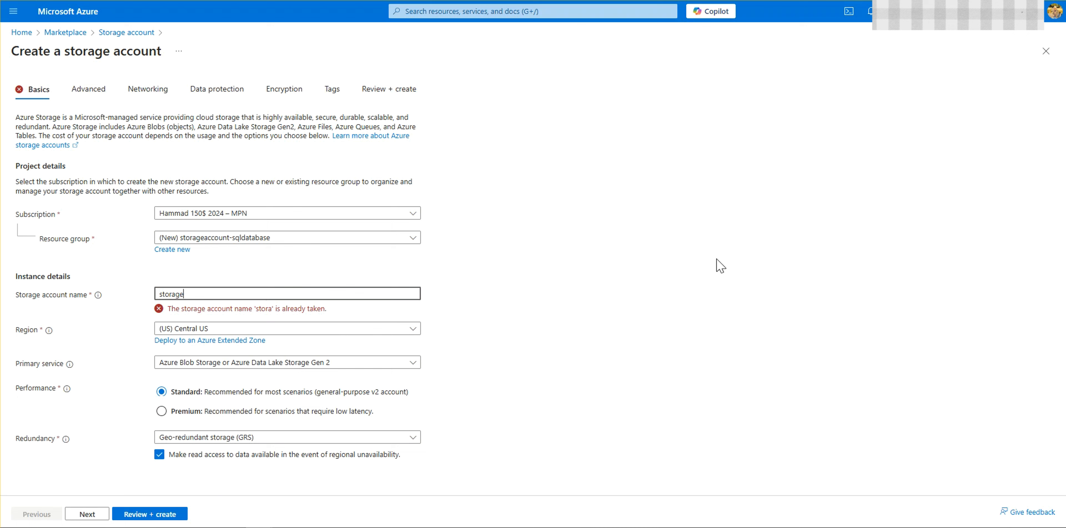
type("account")
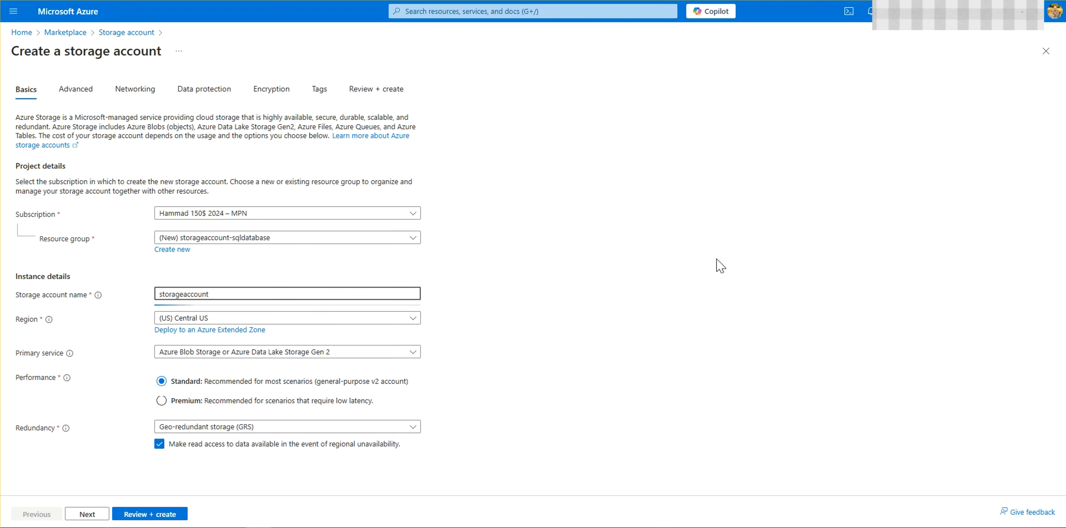
type("-sql")
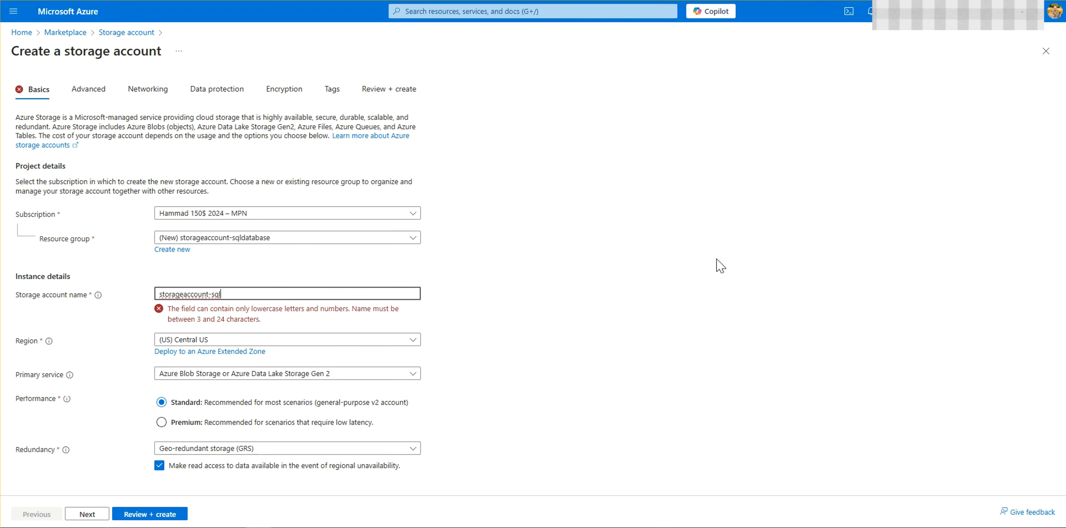
type("db")
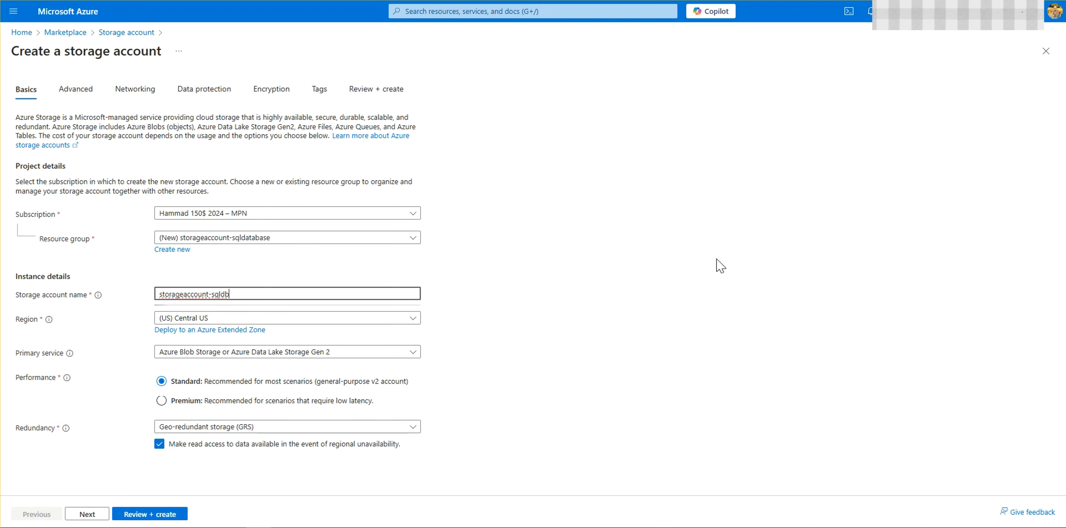
left_click_drag(212, 294, 215, 294)
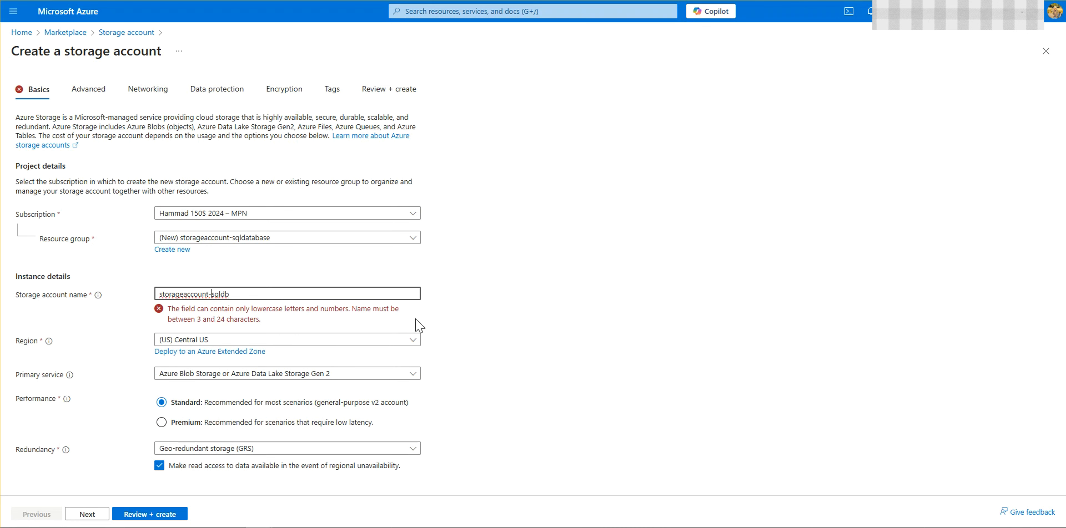
key("BackSpace")
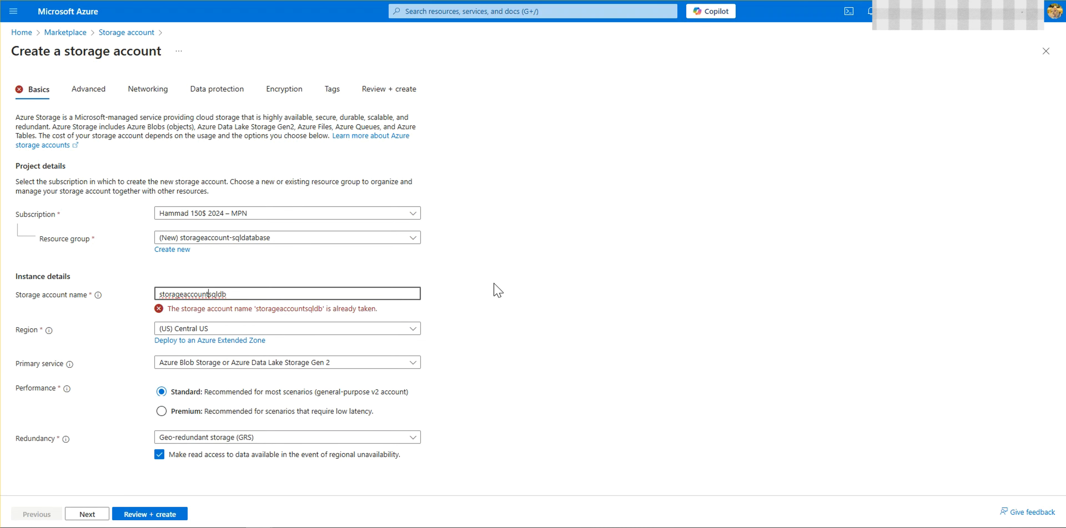
left_click(325, 295)
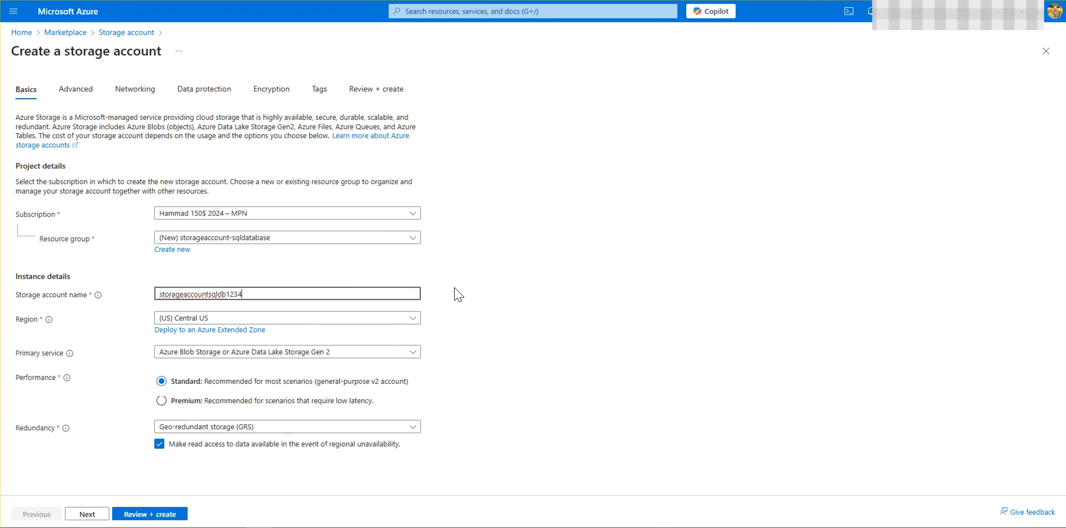
Step: Review the storage account's configuration summary, create the account, and dismiss the deployment notifications
left_click(368, 89)
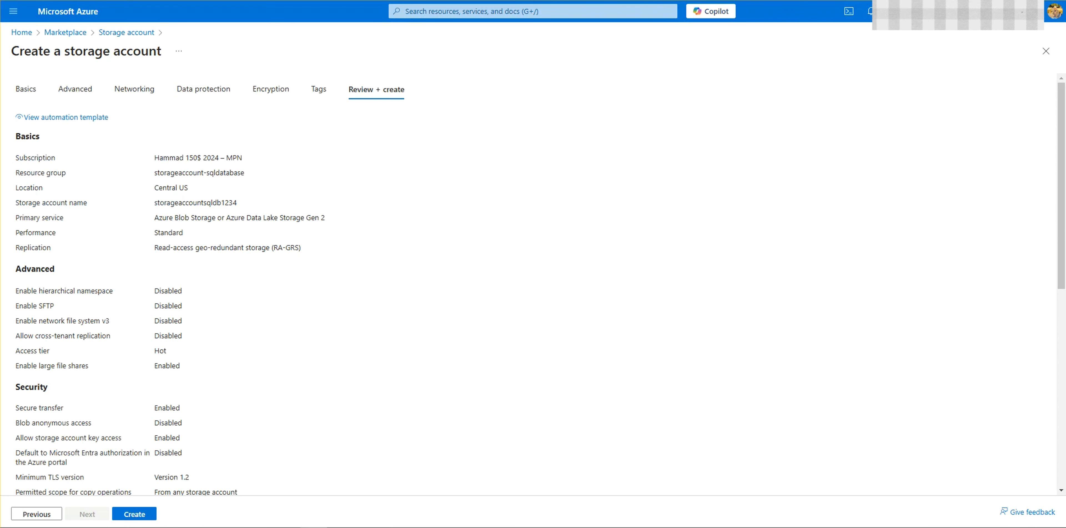
scroll(154, 479, "down", 5)
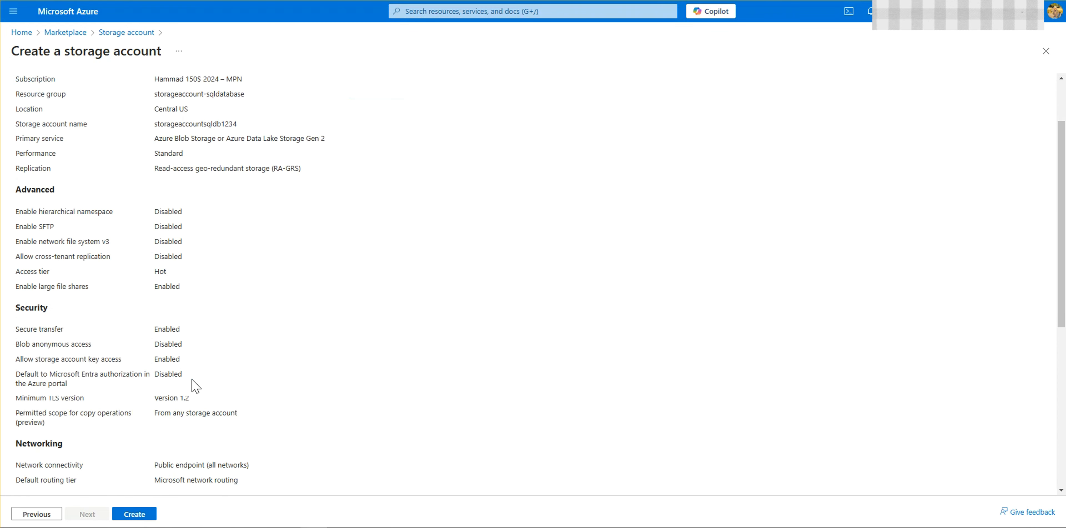
left_click(142, 514)
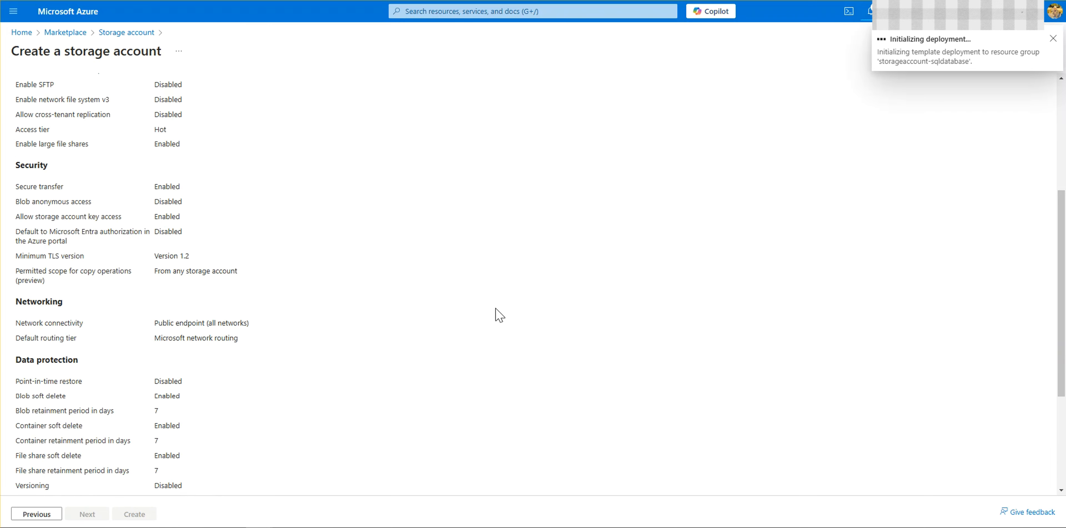
scroll(495, 311, "down", 4)
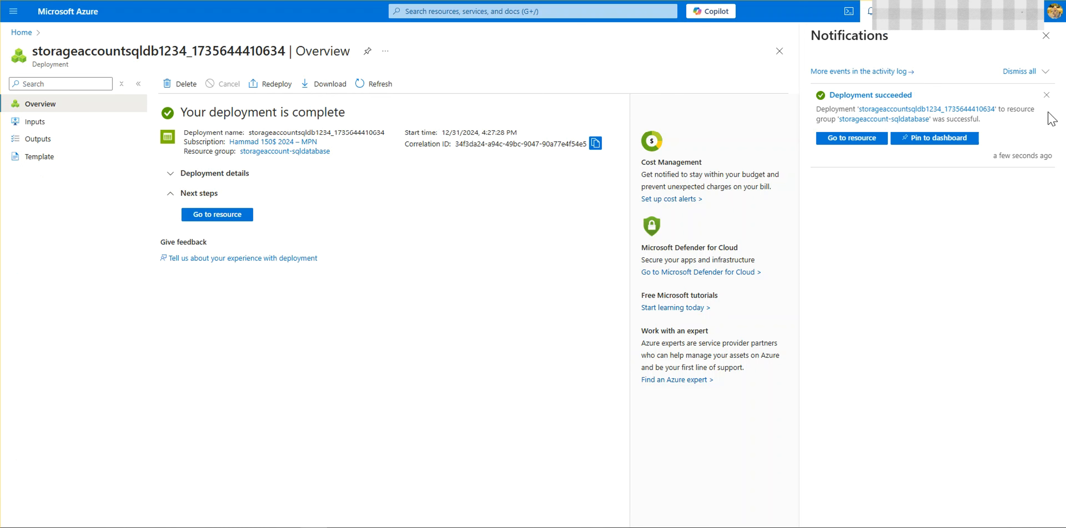
left_click(1048, 40)
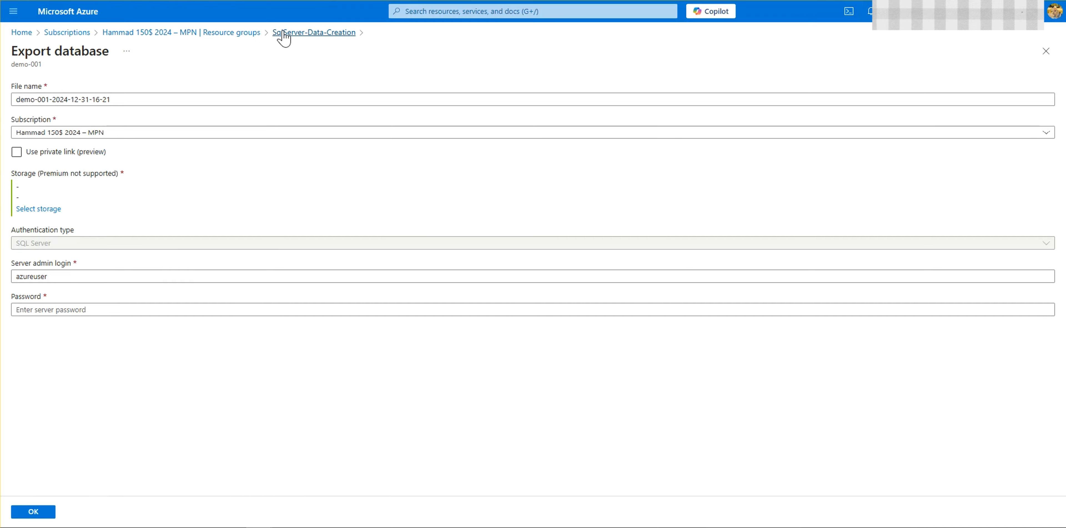
Step: Choose the storageaccountsqldb1234 account and its $logs container as the storage for the demo-001 database export
left_click_drag(137, 101, 96, 98)
left_click(221, 84)
left_click(86, 153)
left_click(66, 155)
left_click(39, 209)
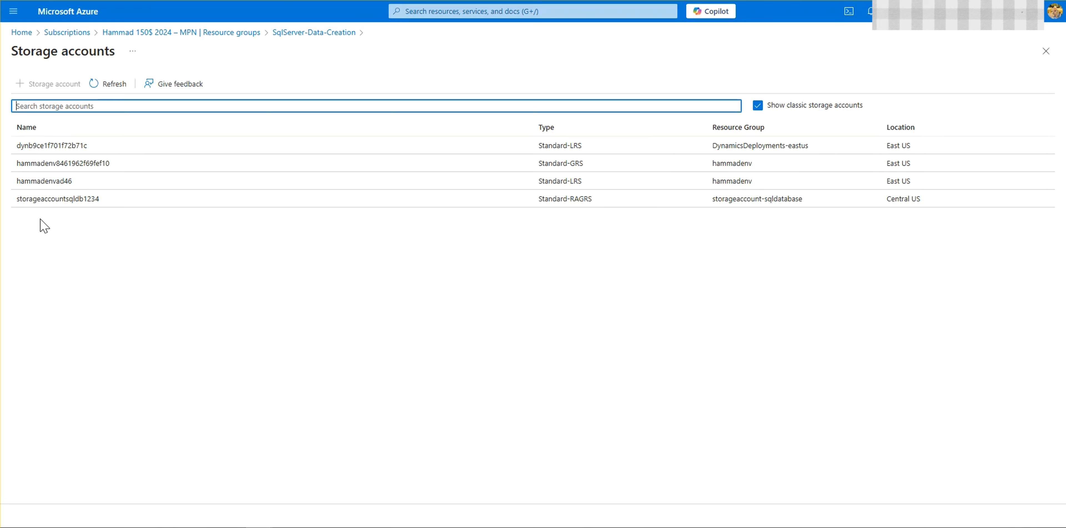
left_click(53, 202)
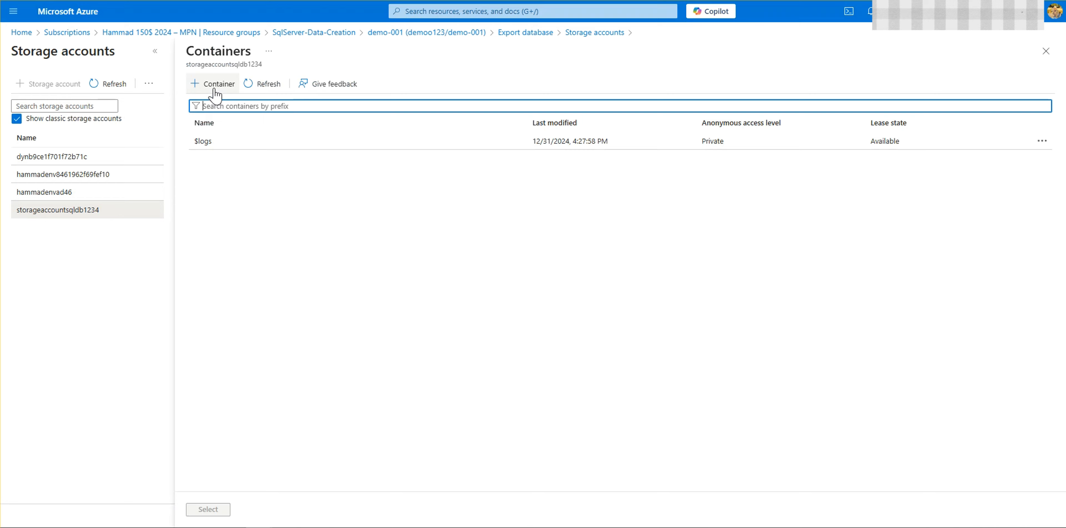
left_click(246, 141)
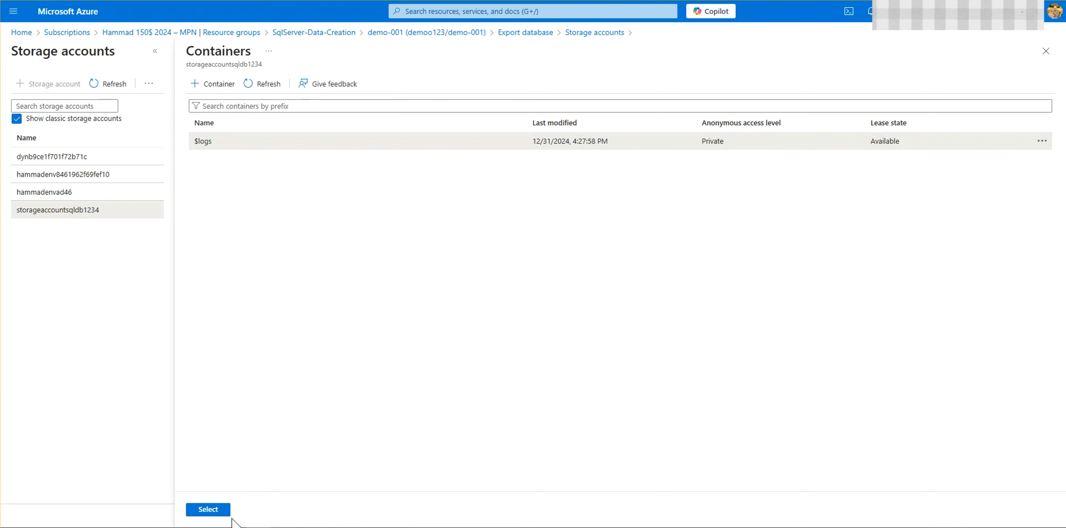
left_click(218, 512)
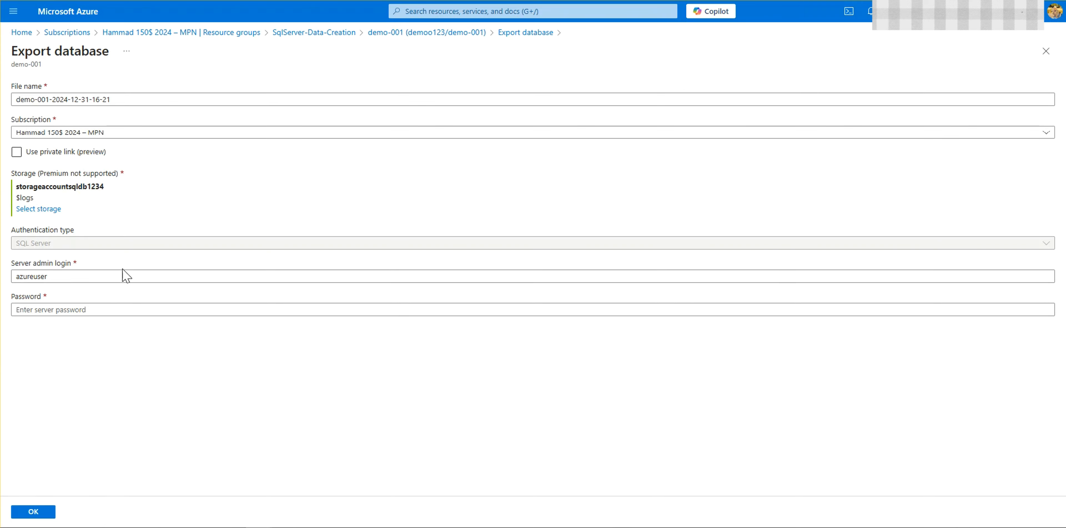
Step: Enter the server admin password for the database export
left_click(124, 310)
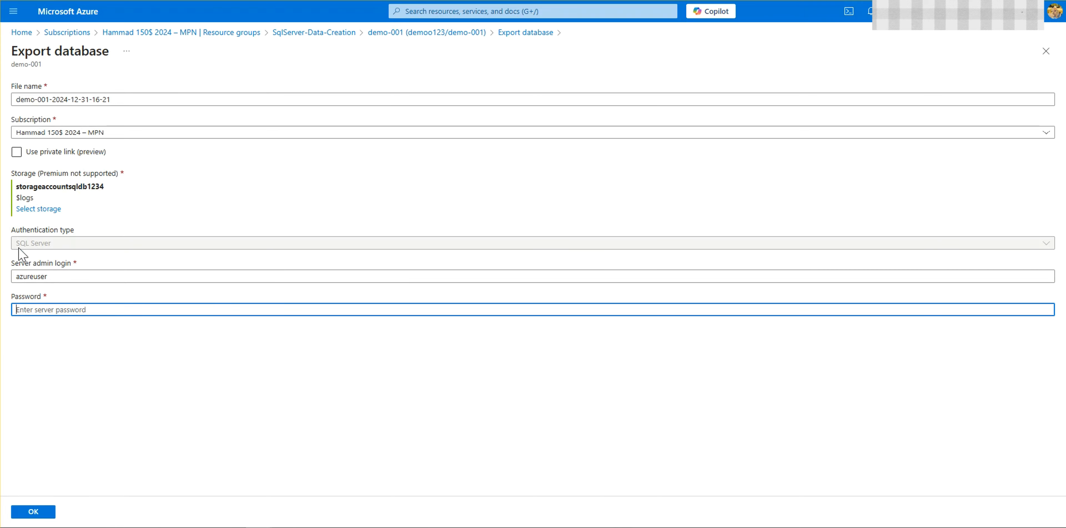
left_click_drag(65, 278, 5, 276)
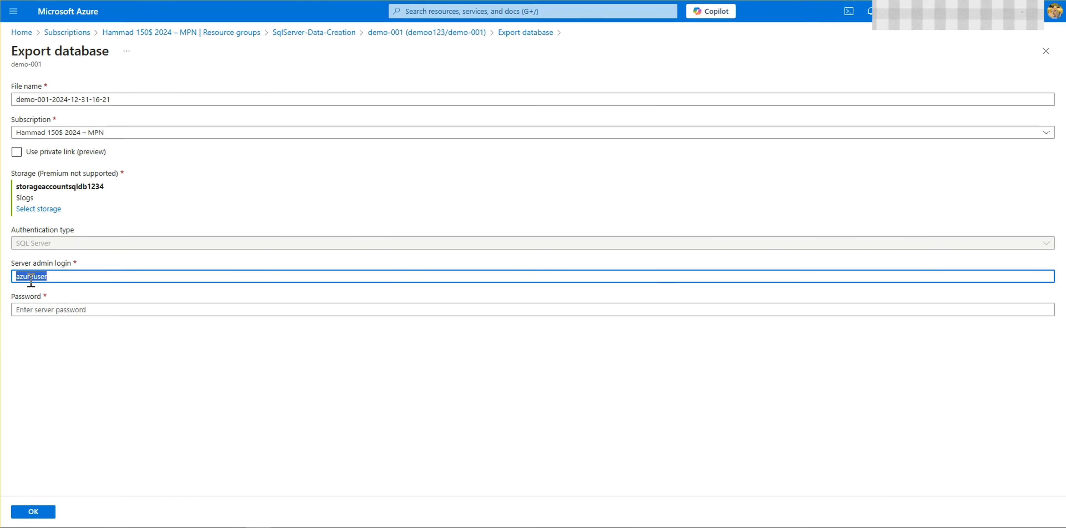
left_click(93, 309)
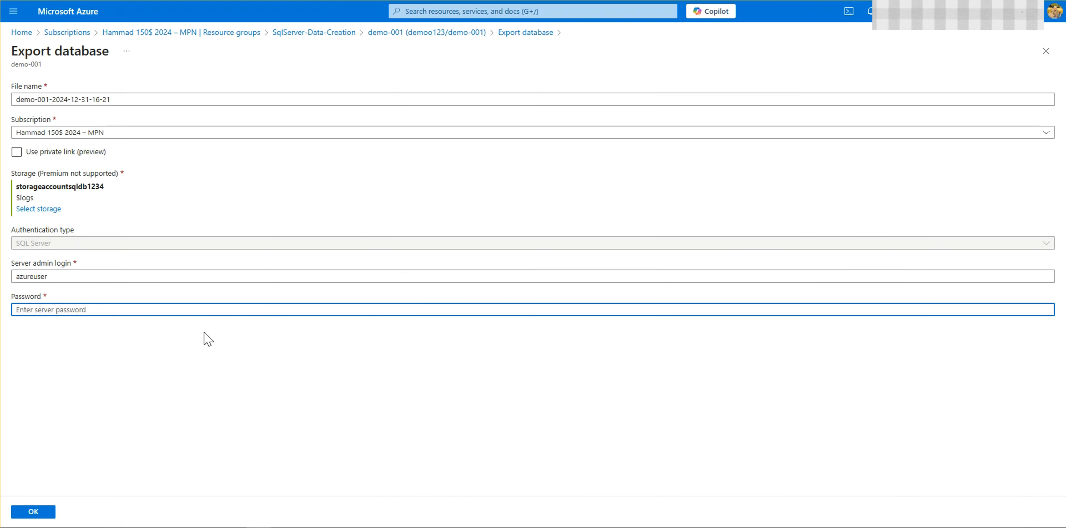
type("•")
key("ctrl+a")
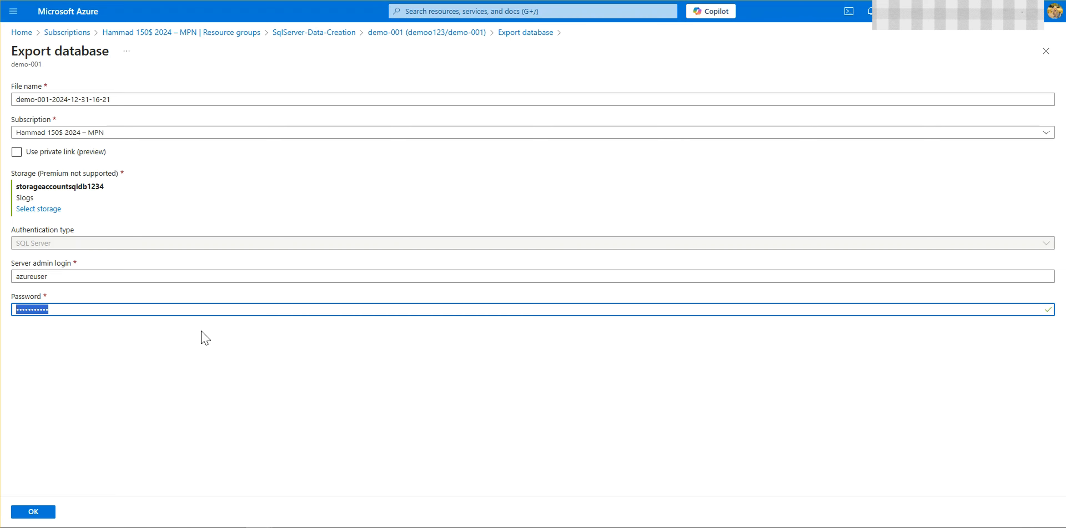
type("•")
key("Tab")
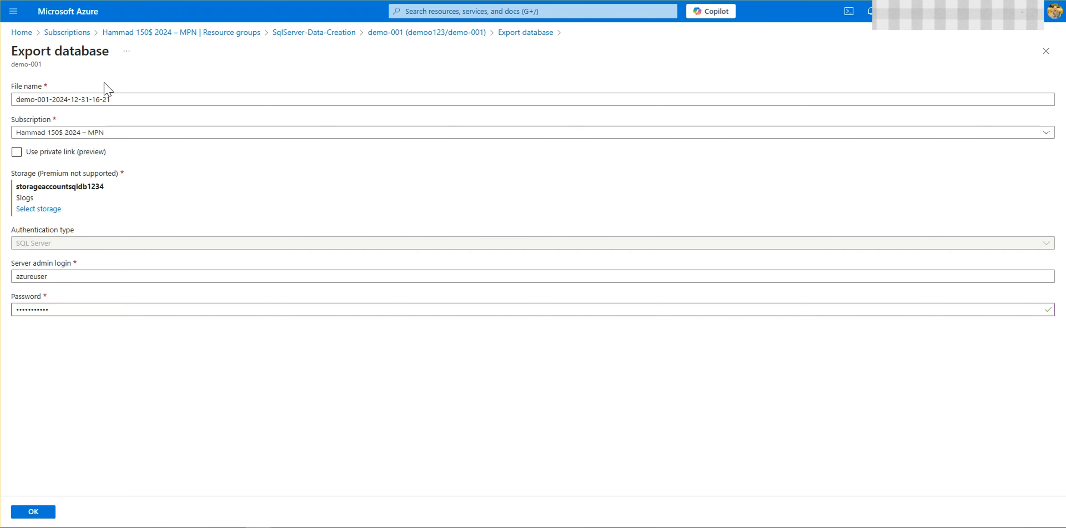
Step: Create a container named sqldbcontainer in storageaccountsqldb1234 and choose it as the storage for the database export
left_click(41, 209)
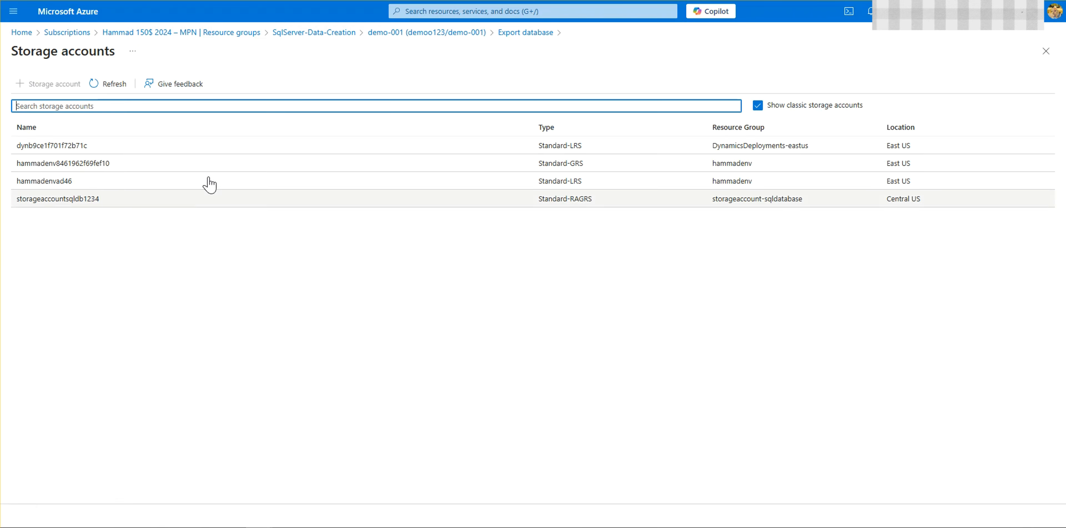
left_click(45, 202)
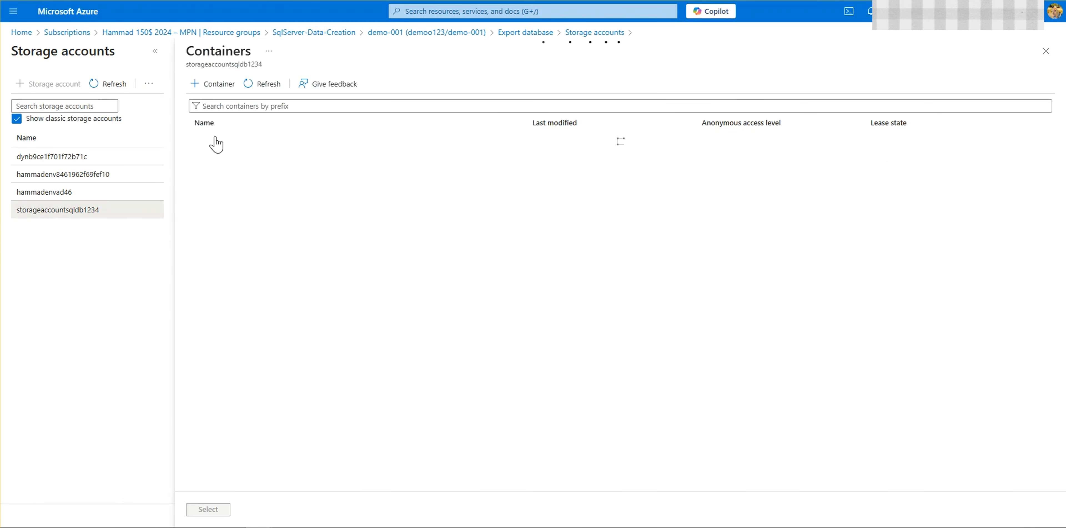
left_click(217, 85)
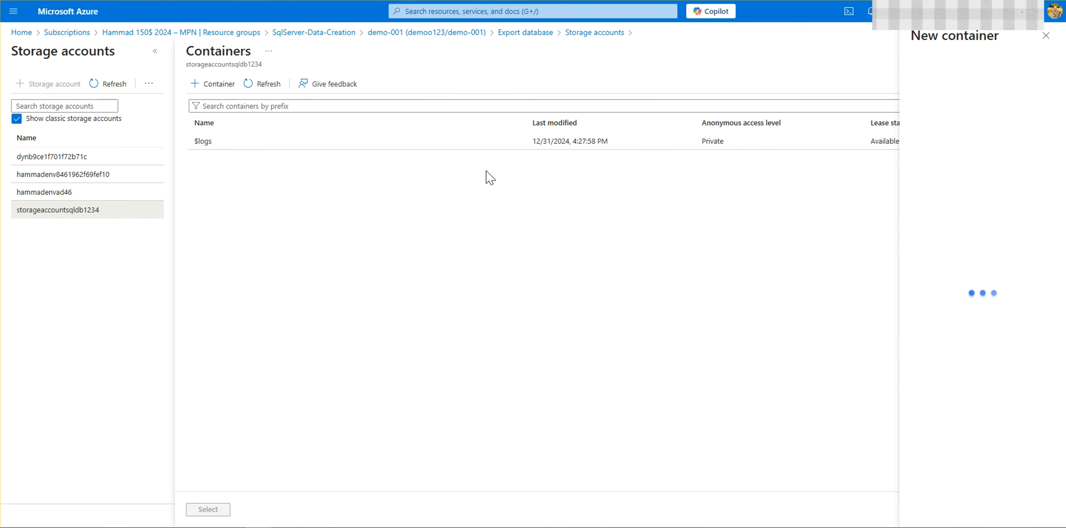
left_click(999, 88)
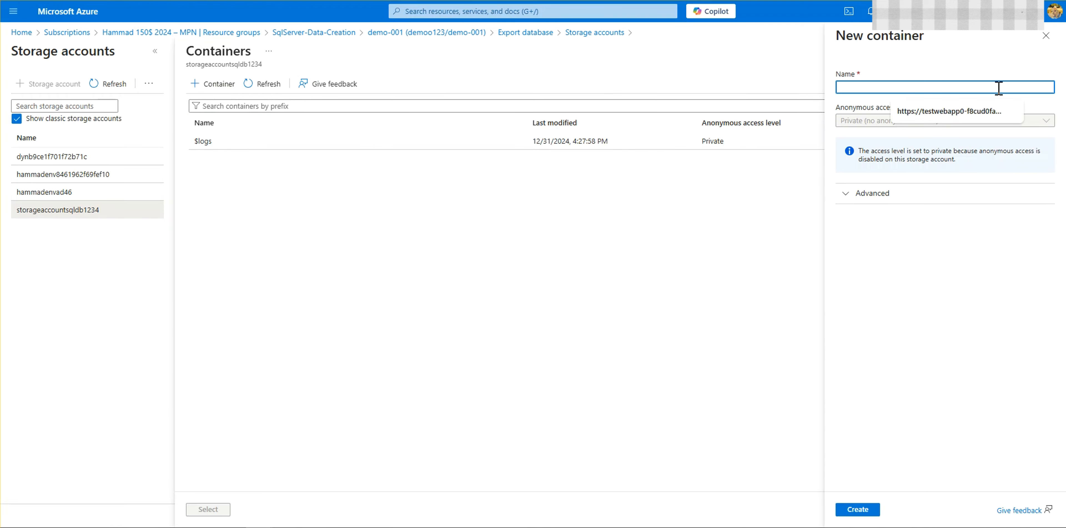
type("sqldbcontainer")
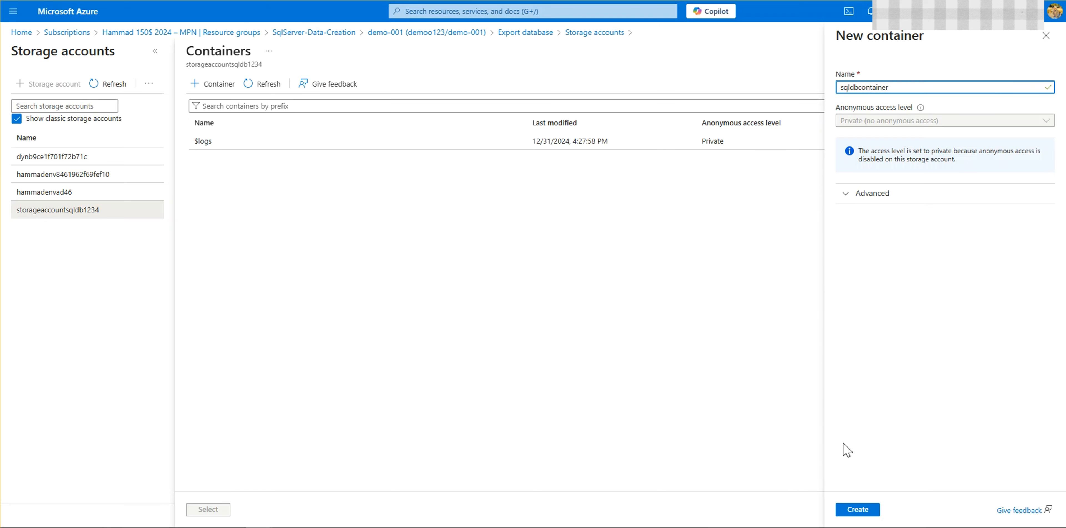
left_click(854, 512)
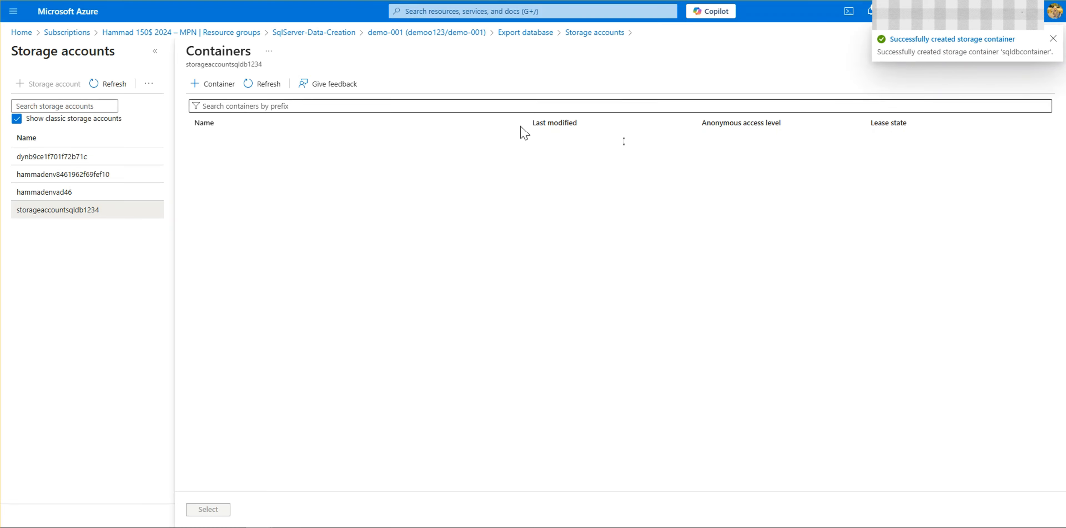
left_click(229, 169)
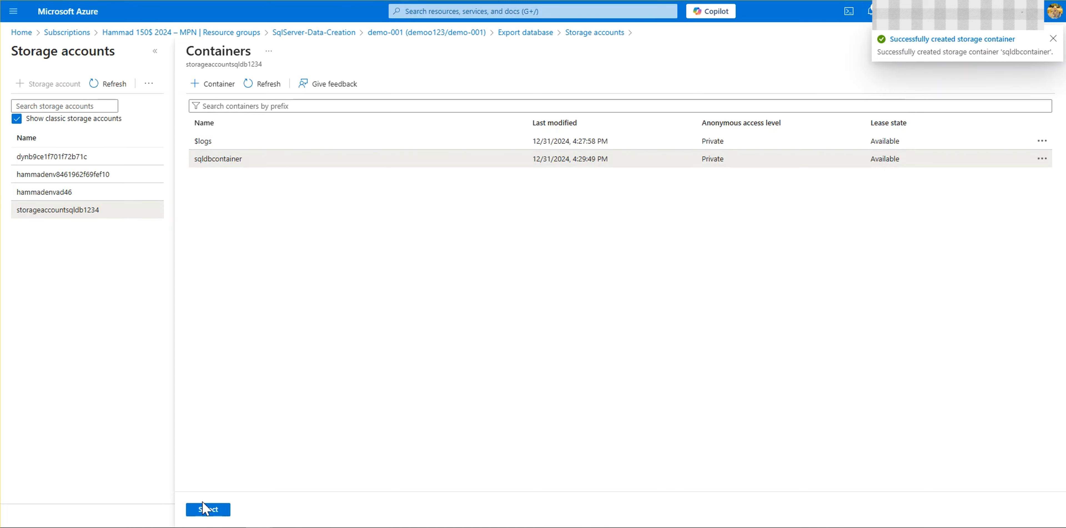
left_click(205, 511)
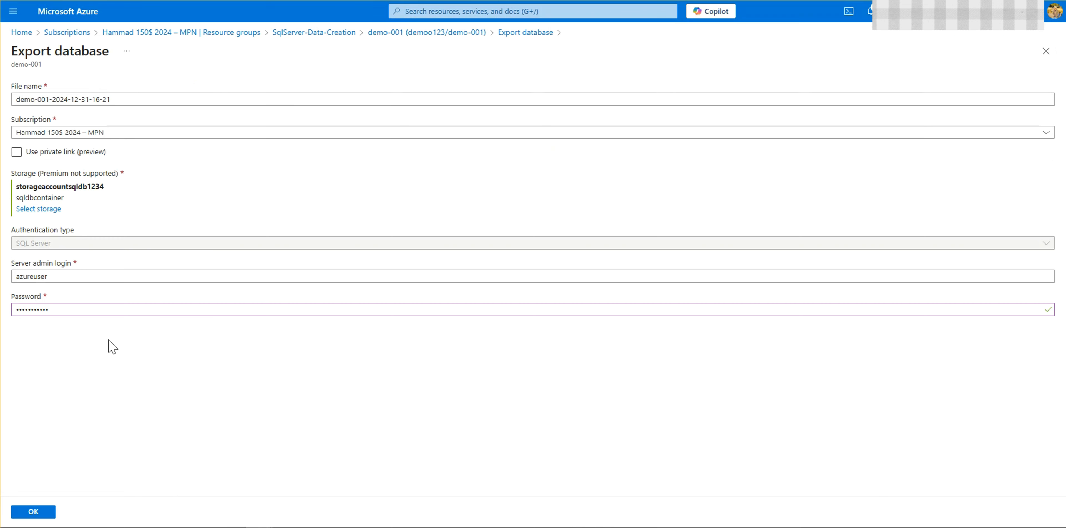
Step: Submit the demo-001 database export and check the notification about the export request
double_click(26, 310)
left_click(143, 313)
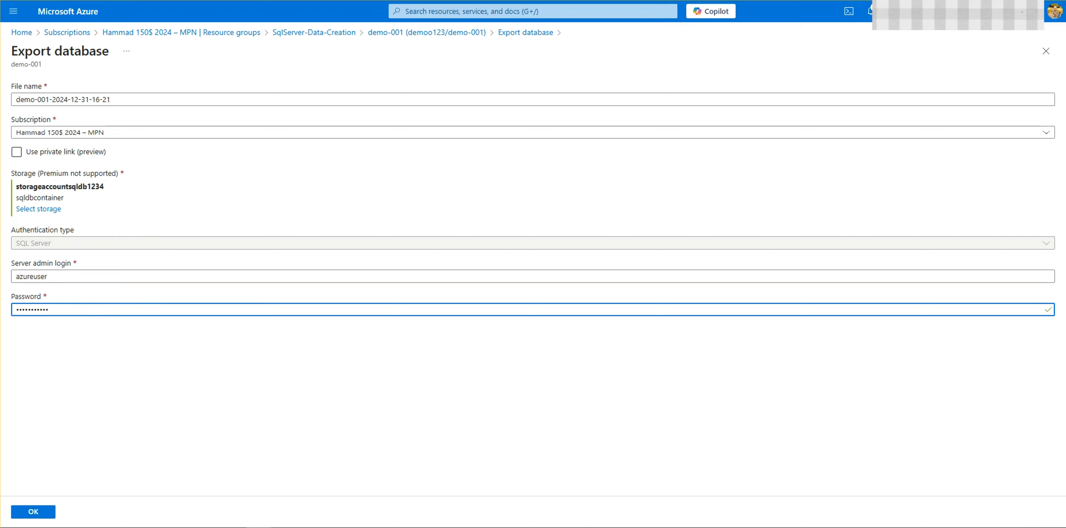
left_click(43, 512)
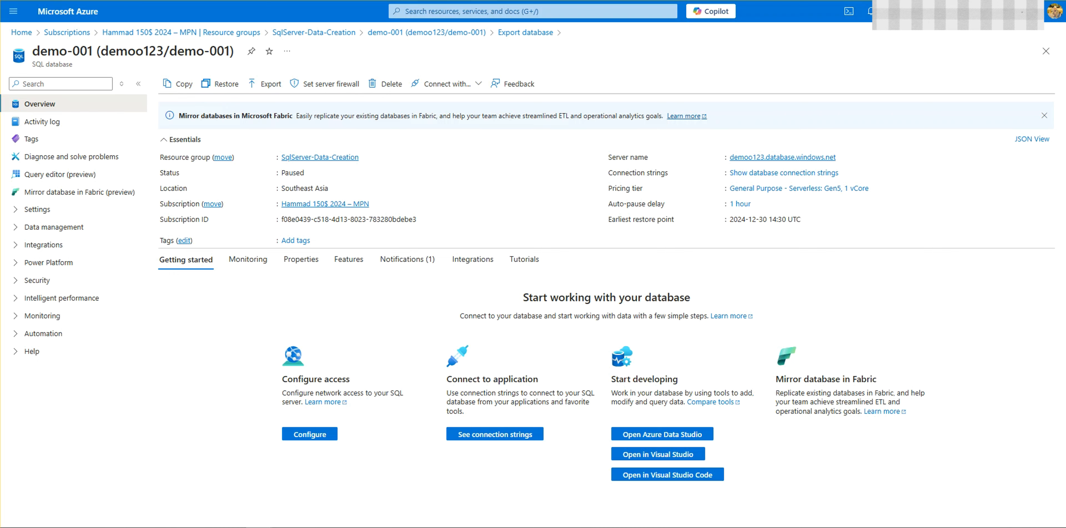
left_click(870, 23)
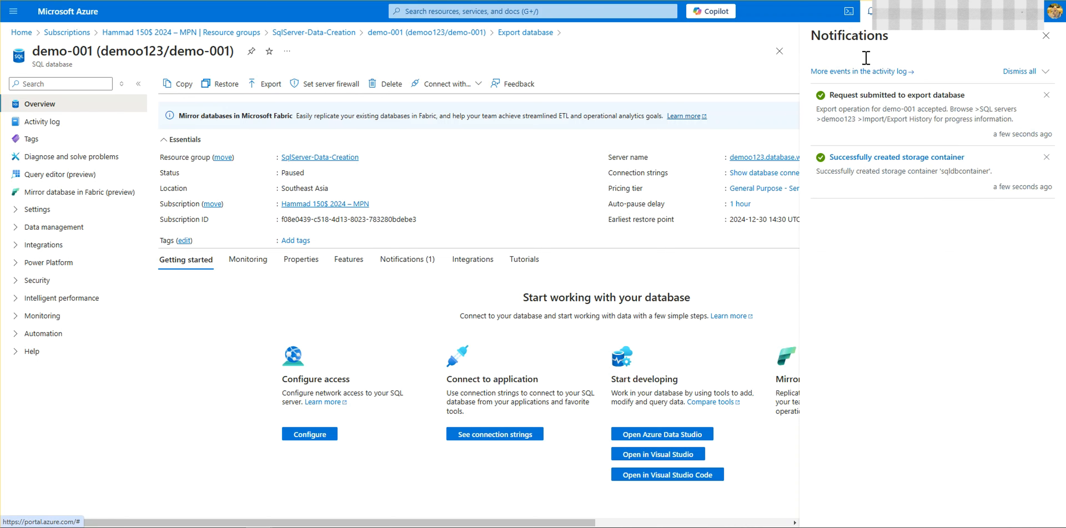
left_click(1046, 35)
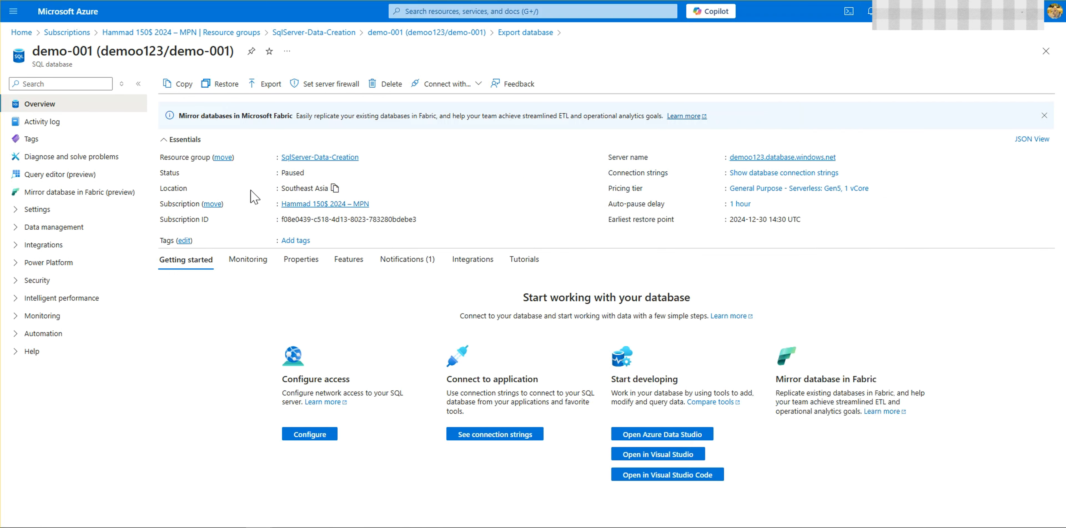
Step: Look through the demo-001 database's settings, data management, integrations, Power Platform, monitoring and automation sections for the export history
left_click(15, 227)
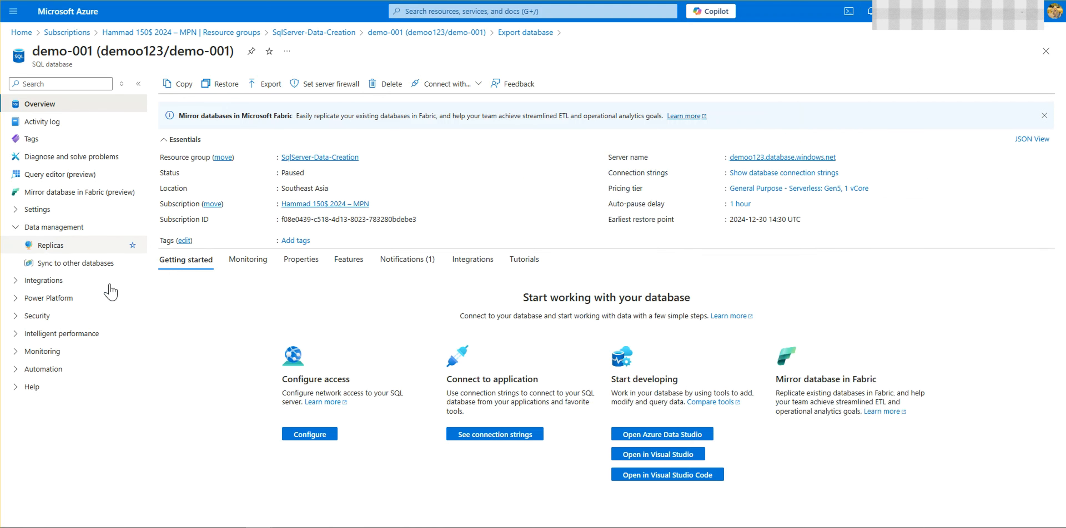
left_click(21, 209)
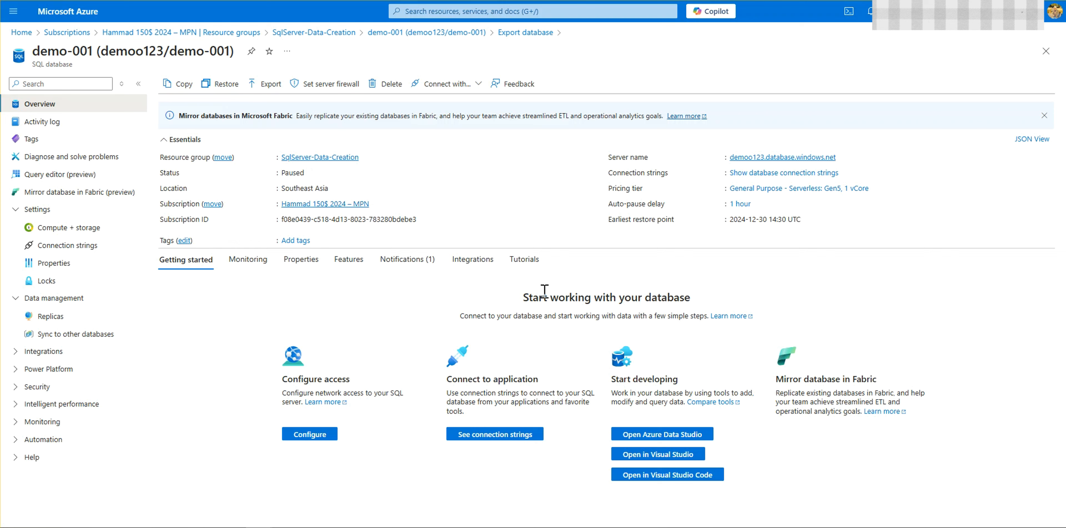
left_click(94, 351)
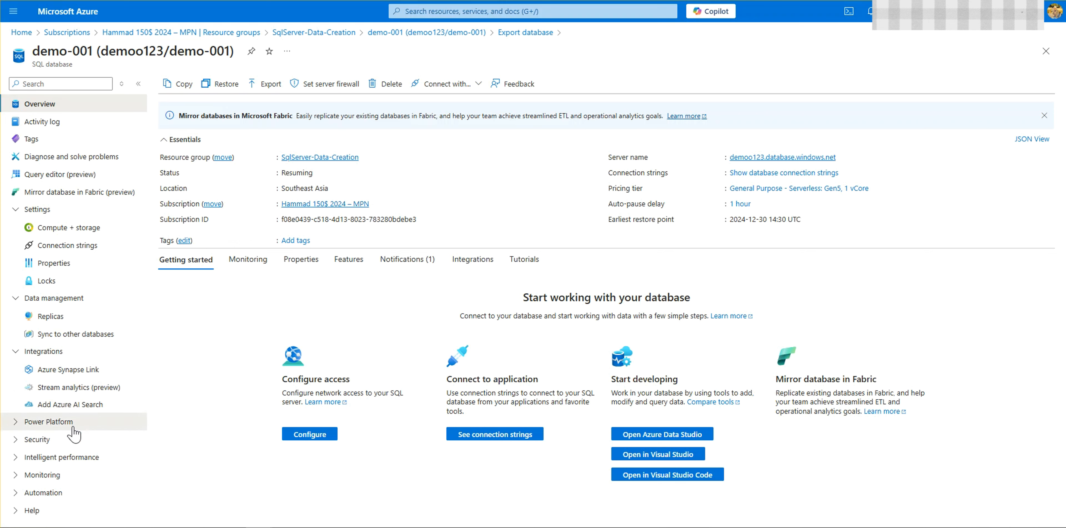
left_click(48, 422)
scroll(58, 455, "down", 2)
left_click(57, 483)
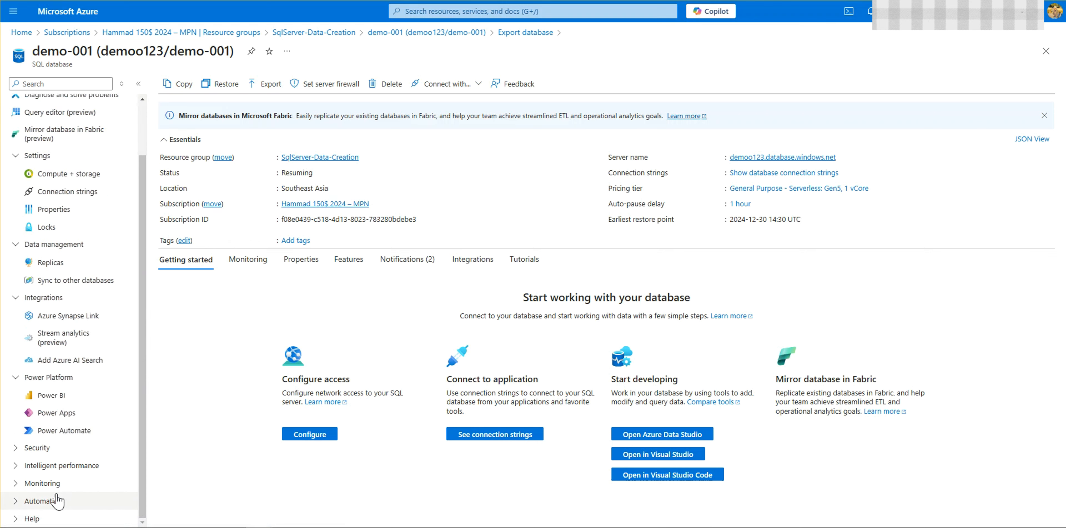
scroll(66, 463, "down", 3)
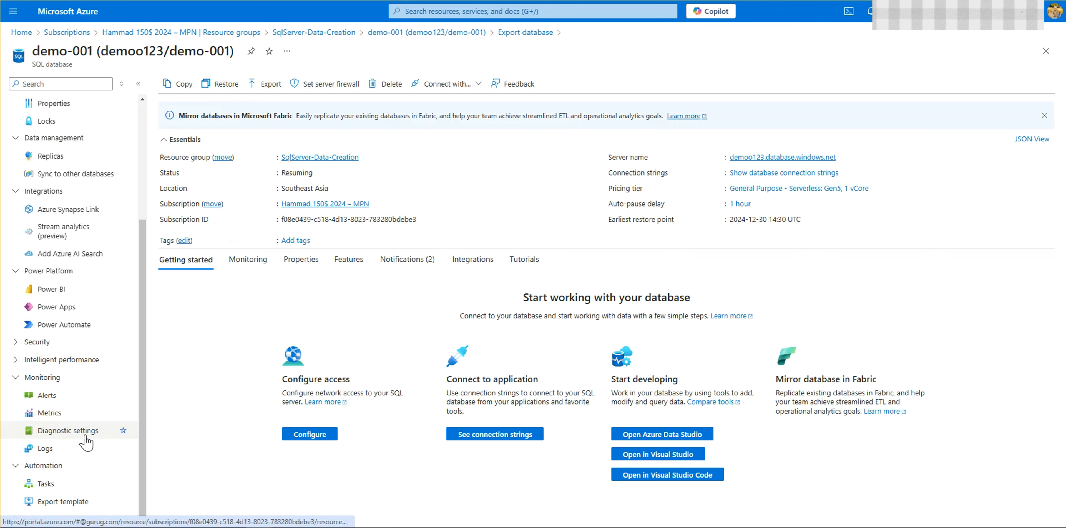
scroll(97, 434, "up", 5)
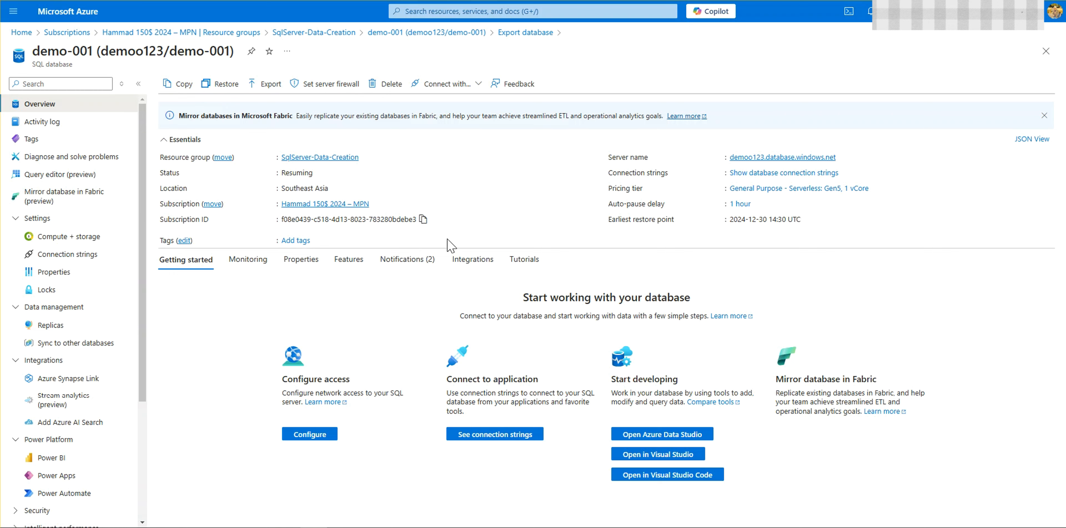
Step: Recheck the export request notification and open the demoo123 SQL server from the SqlServer-Data-Creation resource group
left_click(868, 11)
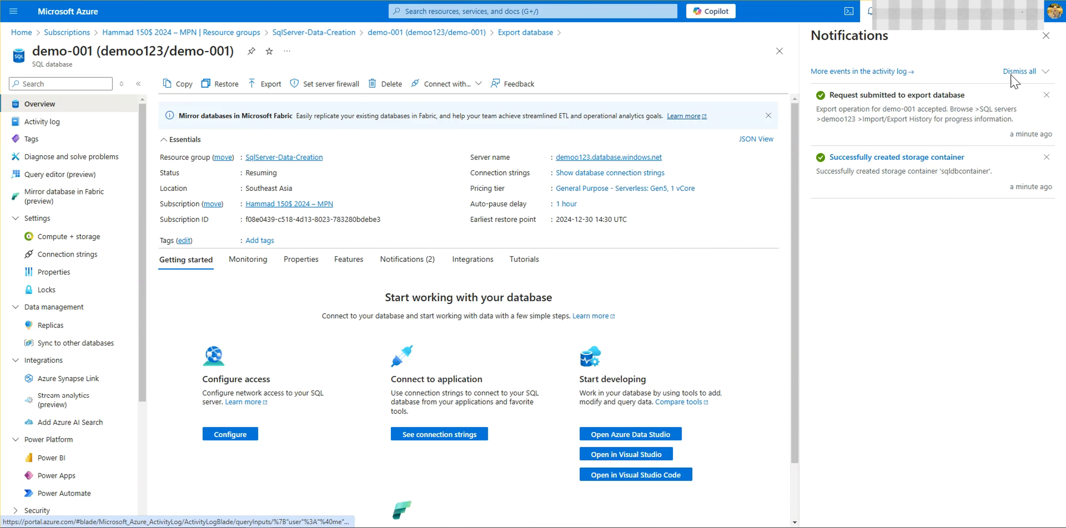
left_click(1047, 39)
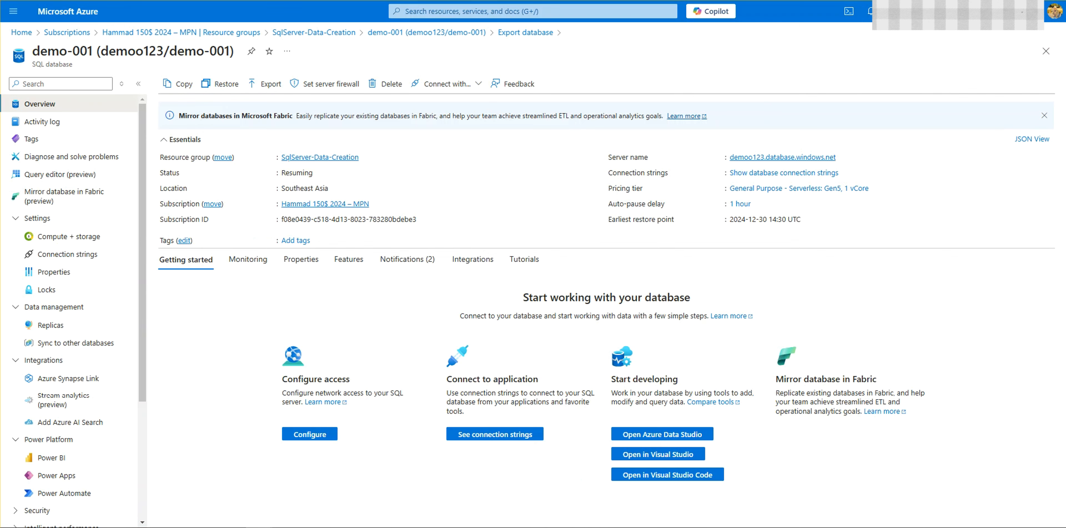
left_click(313, 33)
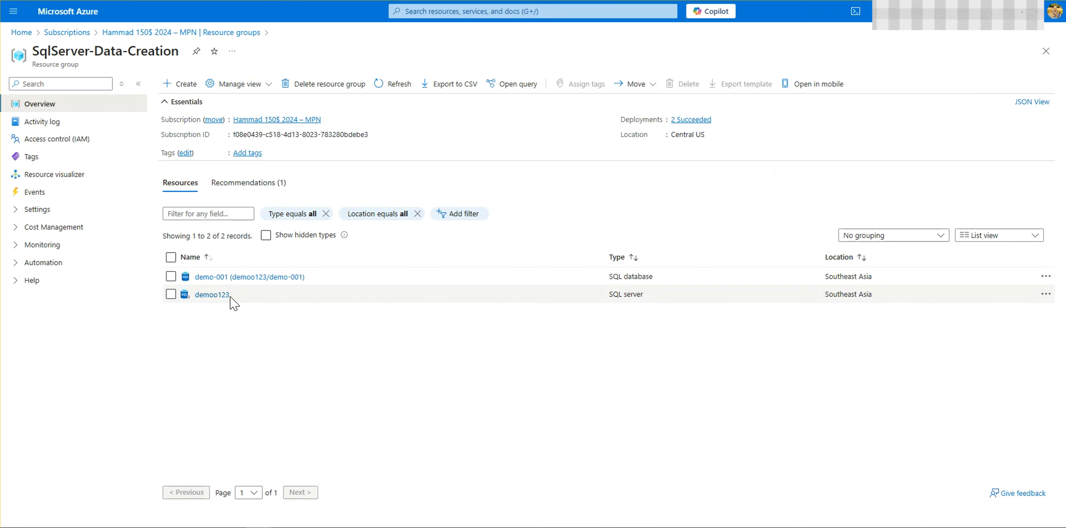
left_click(215, 295)
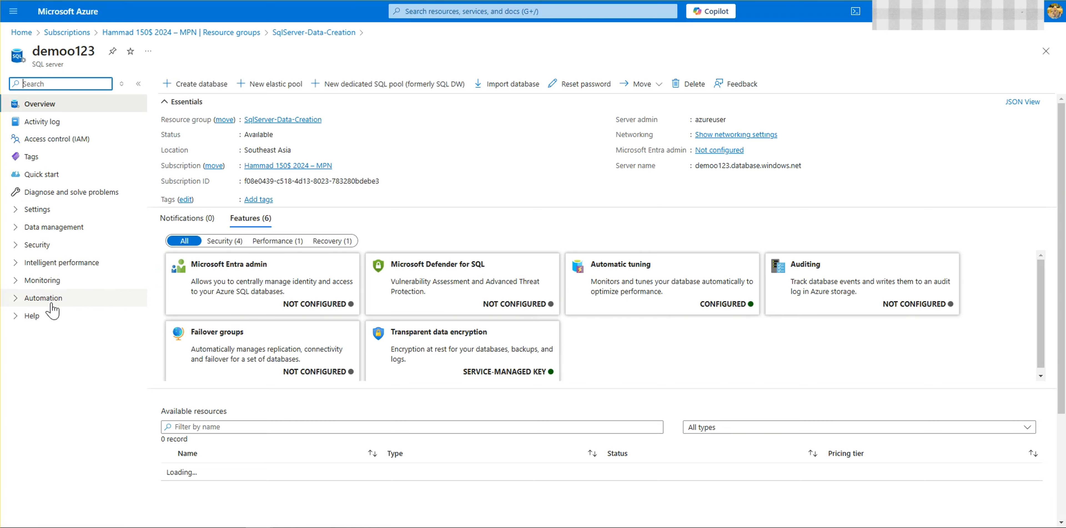
Step: Review the demoo123 server's public network access settings, firewall rules and exceptions
left_click(57, 248)
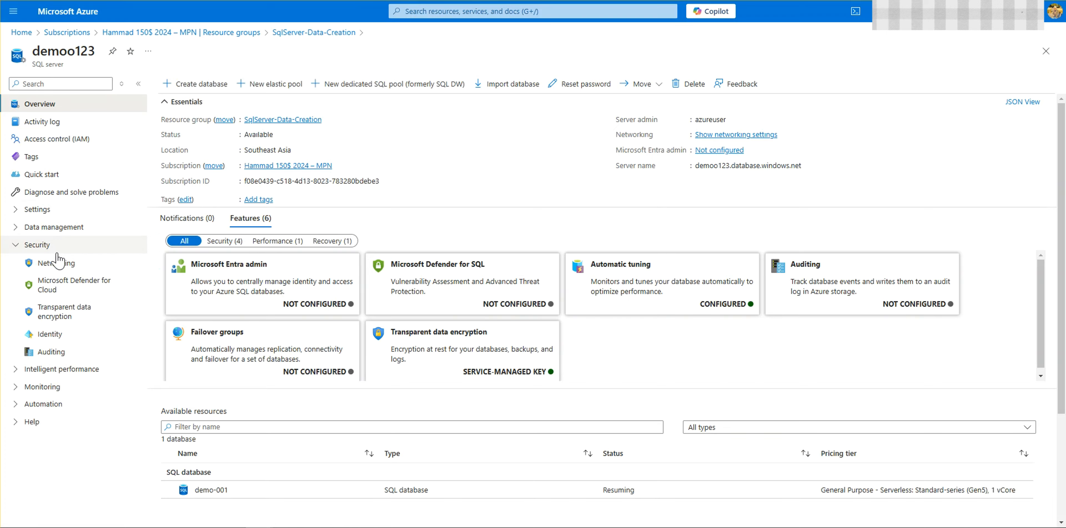
left_click(58, 262)
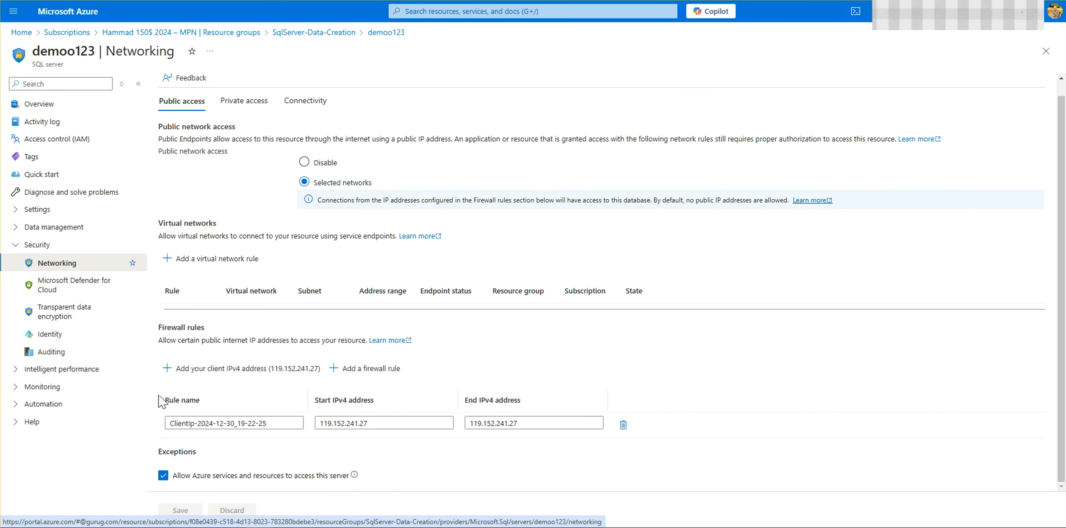
scroll(280, 176, "up", 1)
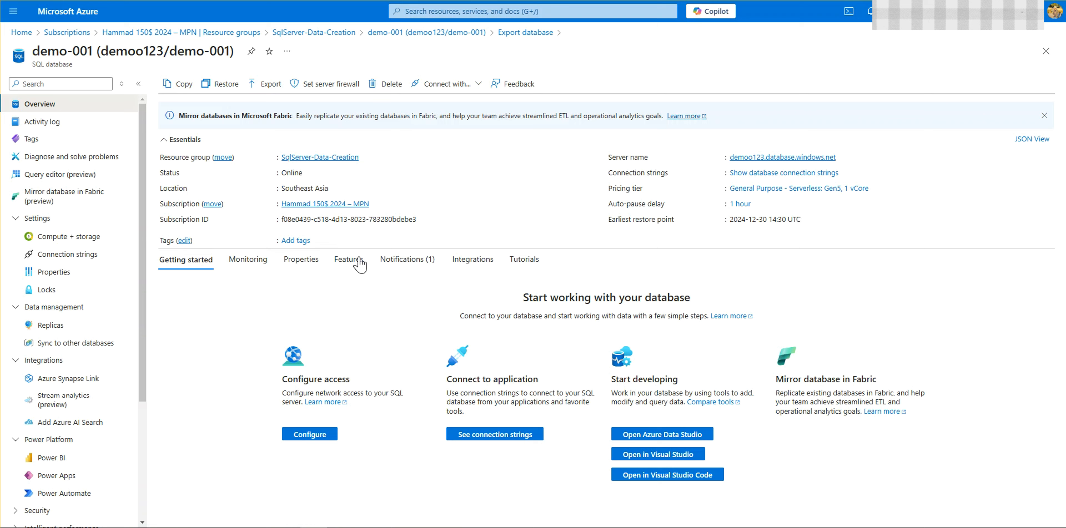
left_click(247, 0)
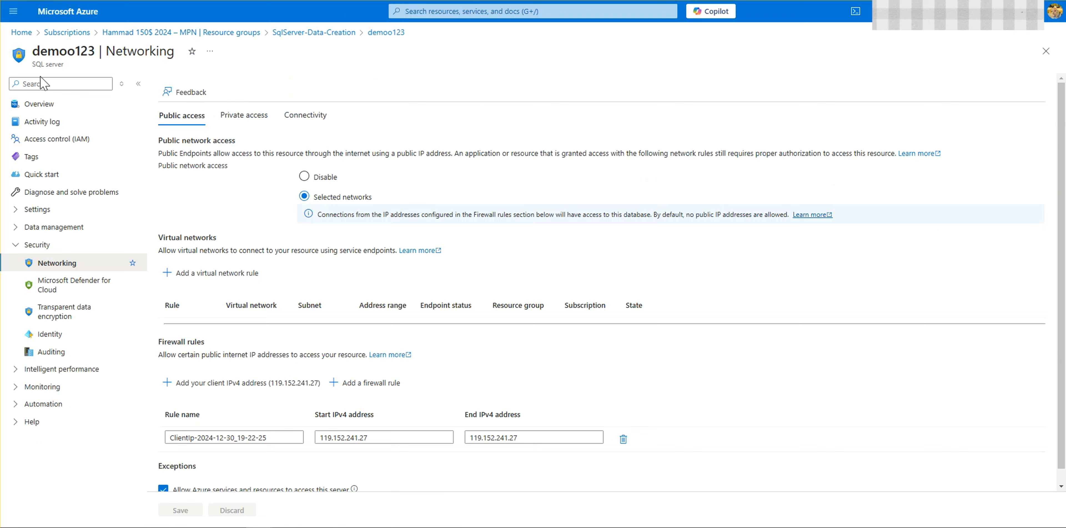
left_click_drag(36, 64, 95, 70)
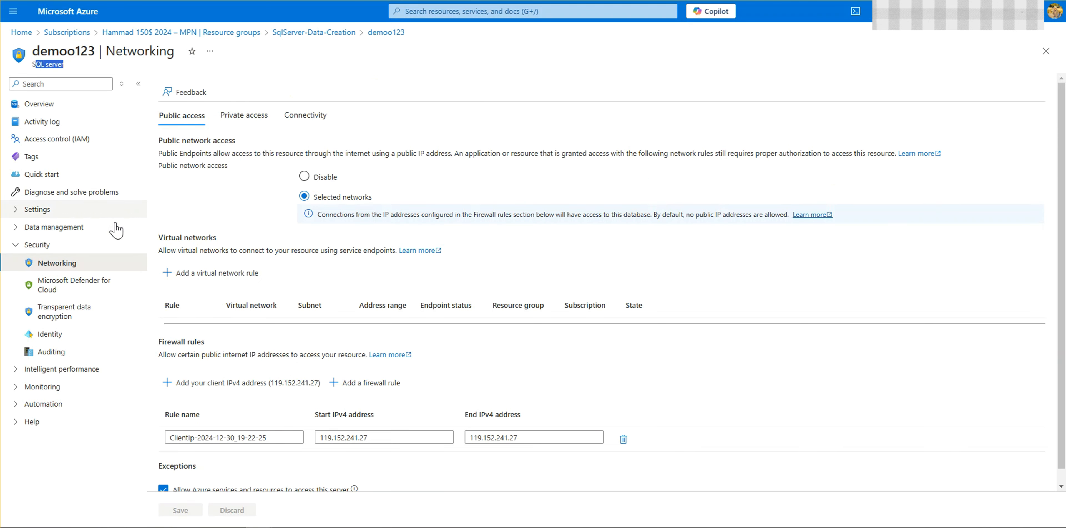
Step: Open the demoo123 server's import/export history and check the status and completion time of the demo-001 export
left_click(95, 210)
left_click(98, 195)
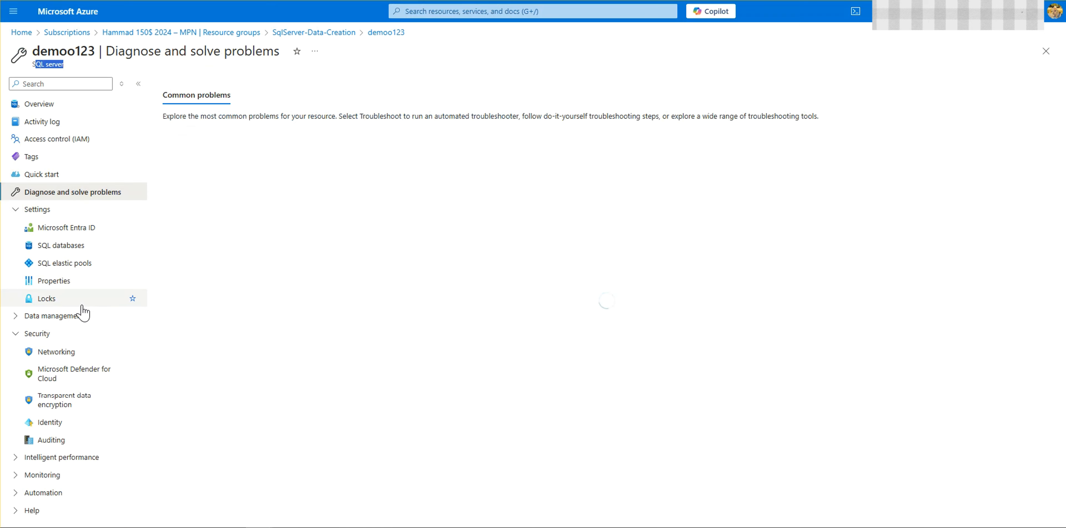
left_click(79, 316)
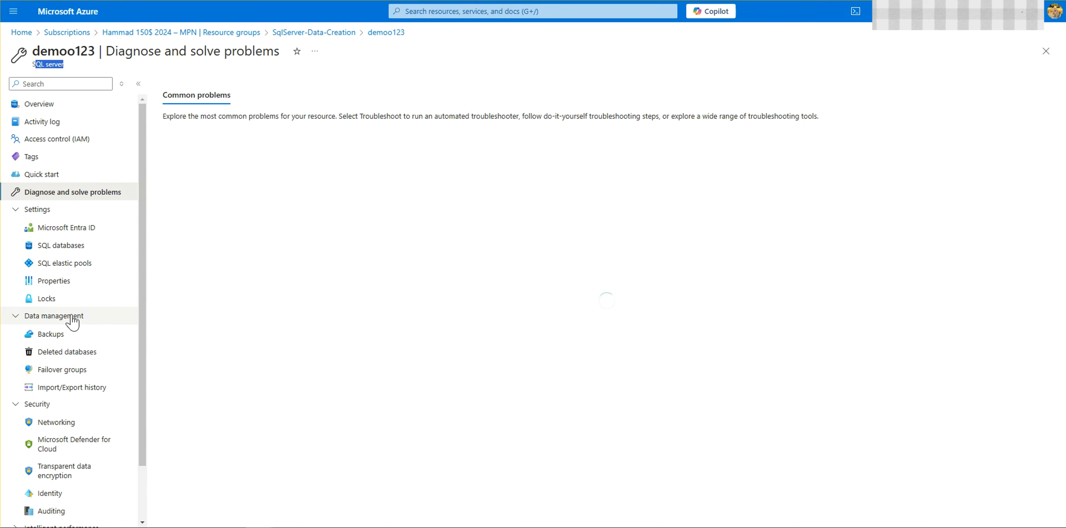
left_click(87, 390)
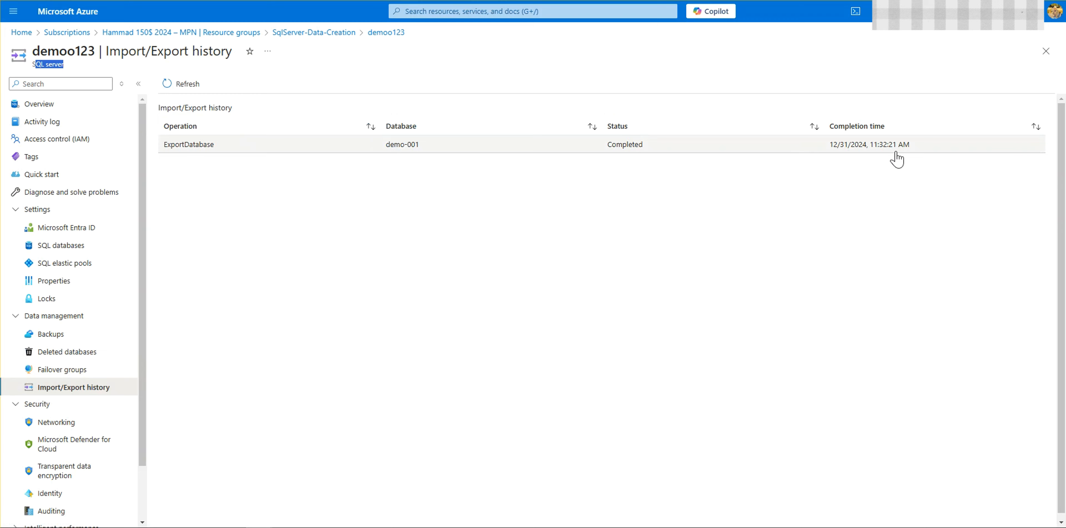
left_click_drag(915, 147, 831, 161)
left_click_drag(587, 148, 688, 148)
left_click(624, 203)
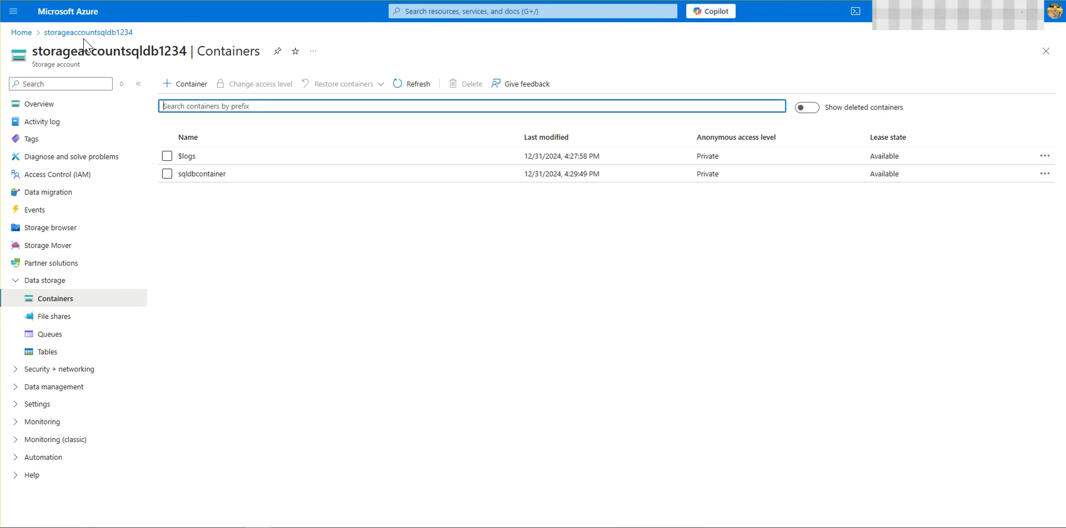
Step: Open sqldbcontainer in the storageaccountsqldb1234 storage account to check the exported database file
left_click(81, 34)
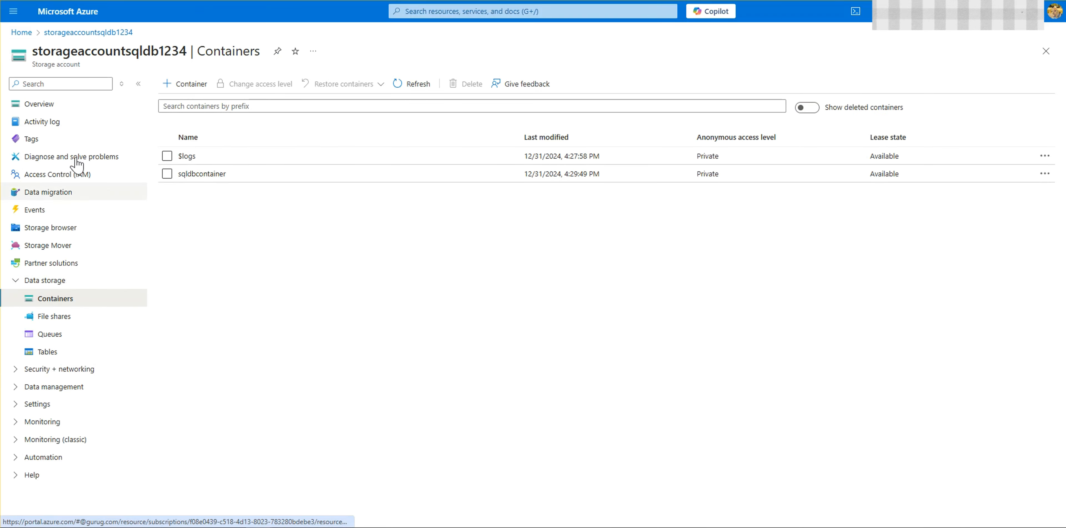
left_click(81, 302)
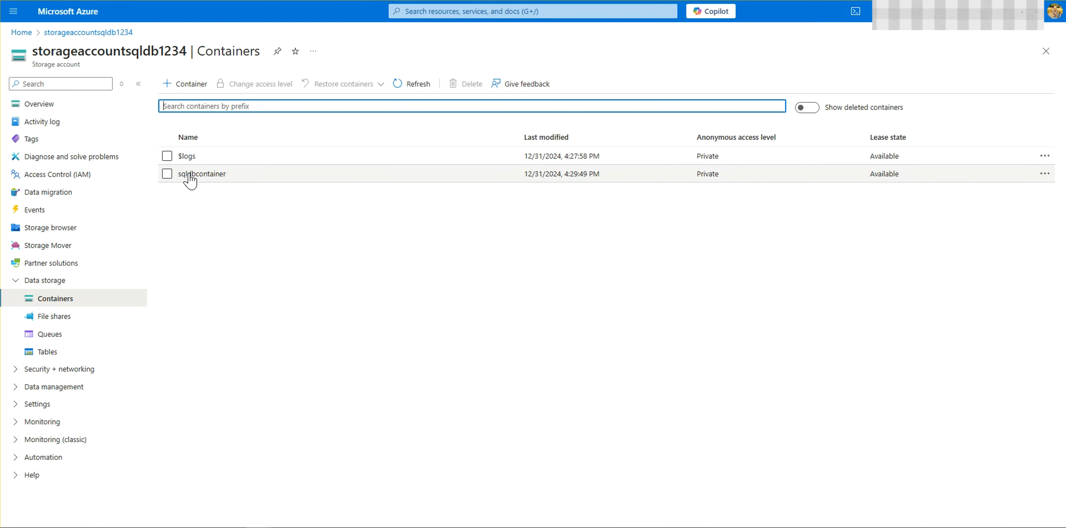
left_click(189, 175)
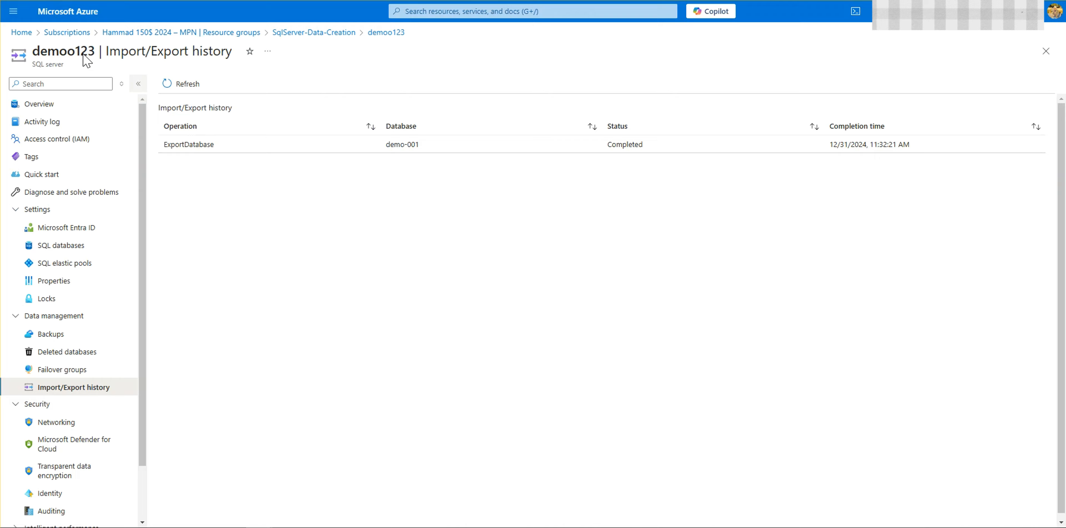
Step: Return to the subscription's resource groups and open SqlServer-Data-Creation to view its resources
left_click(244, 33)
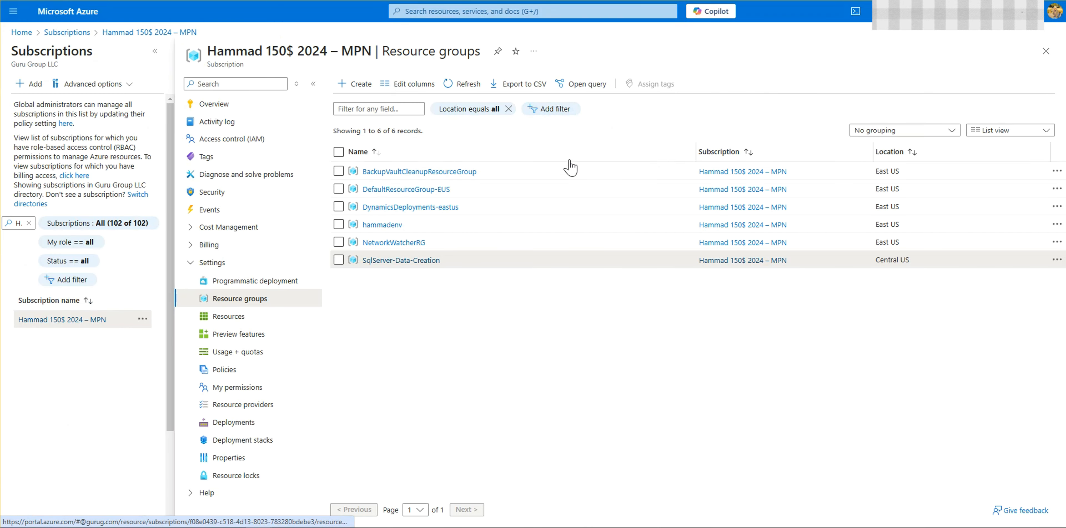
left_click(436, 272)
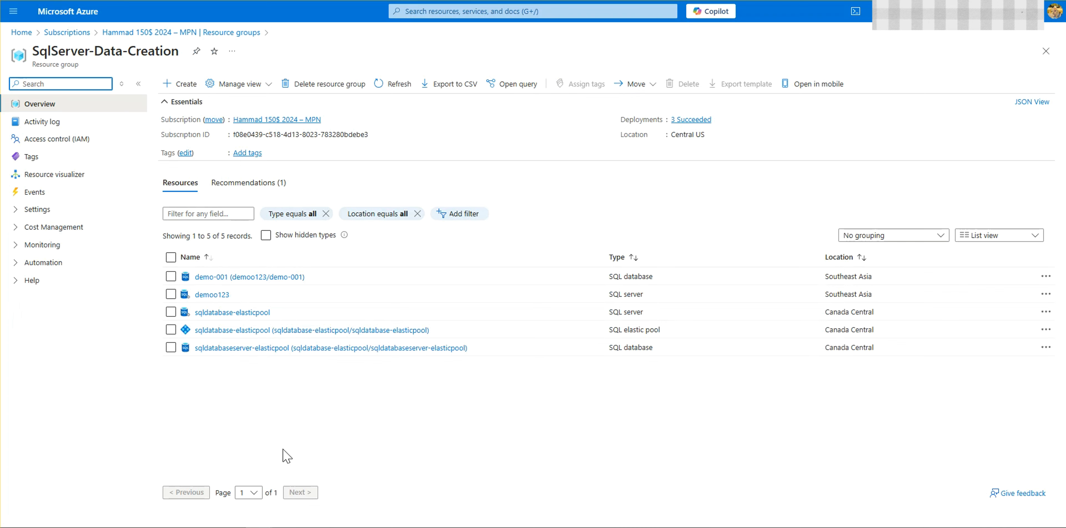
left_click(267, 318)
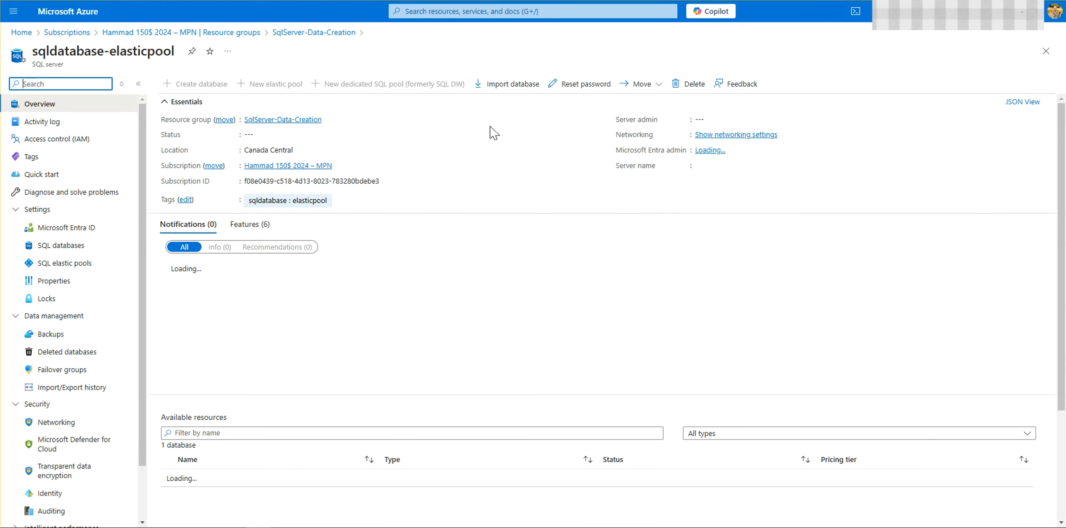
left_click(528, 92)
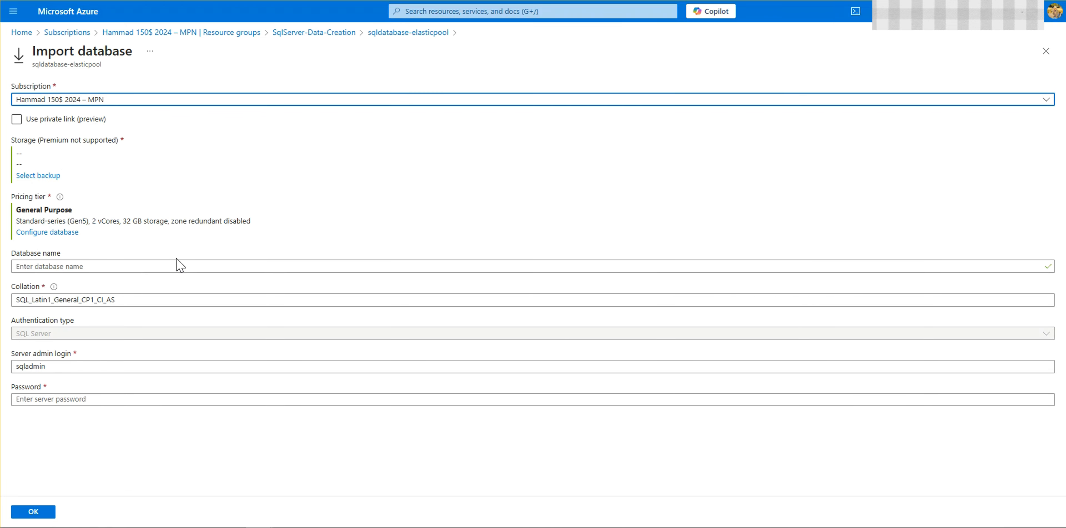
left_click(41, 175)
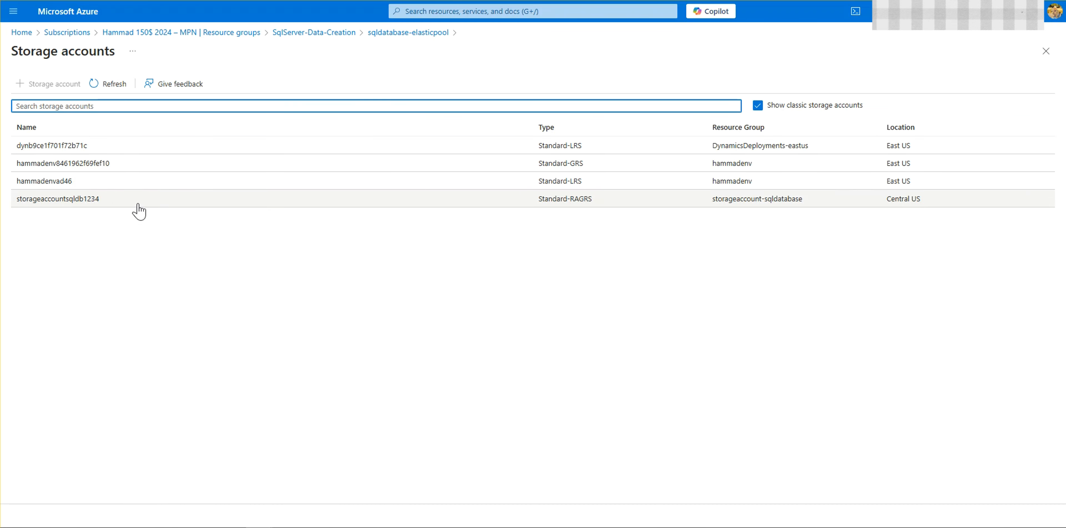
left_click(140, 201)
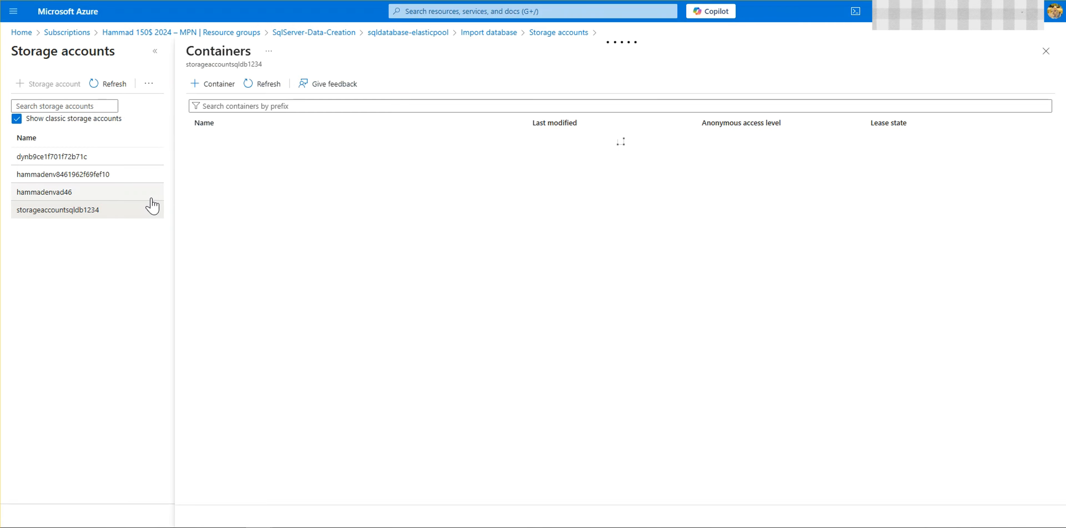
left_click(253, 156)
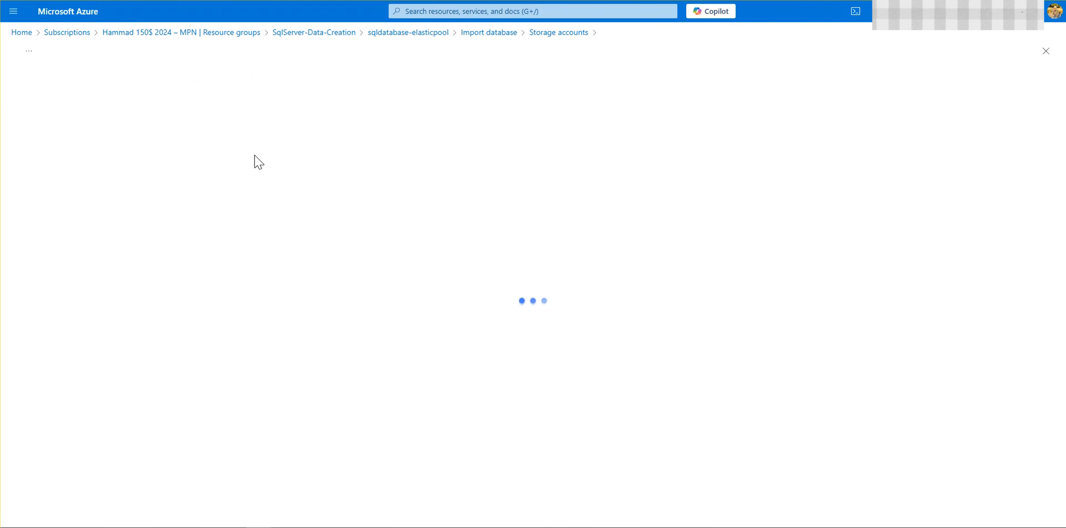
left_click(114, 209)
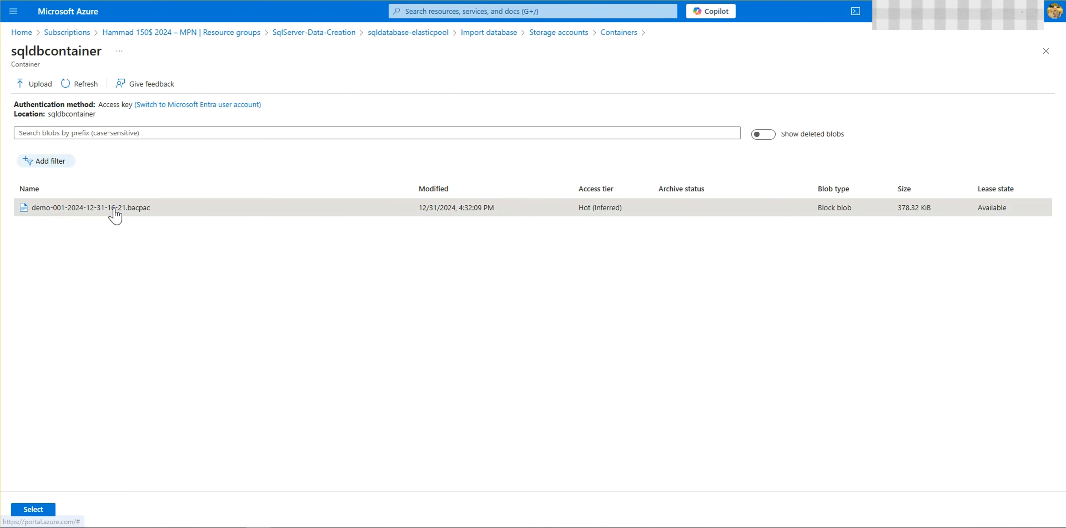
left_click(37, 511)
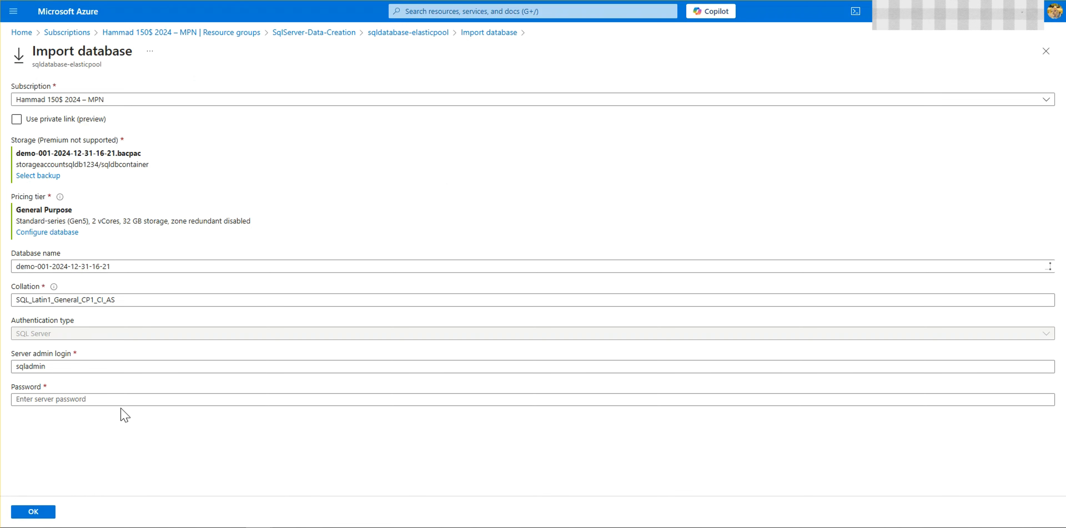
Step: Review the import's service tier options and apply General Purpose with provisioned compute, 2 vCores and 32 GB maximum data size
left_click(38, 233)
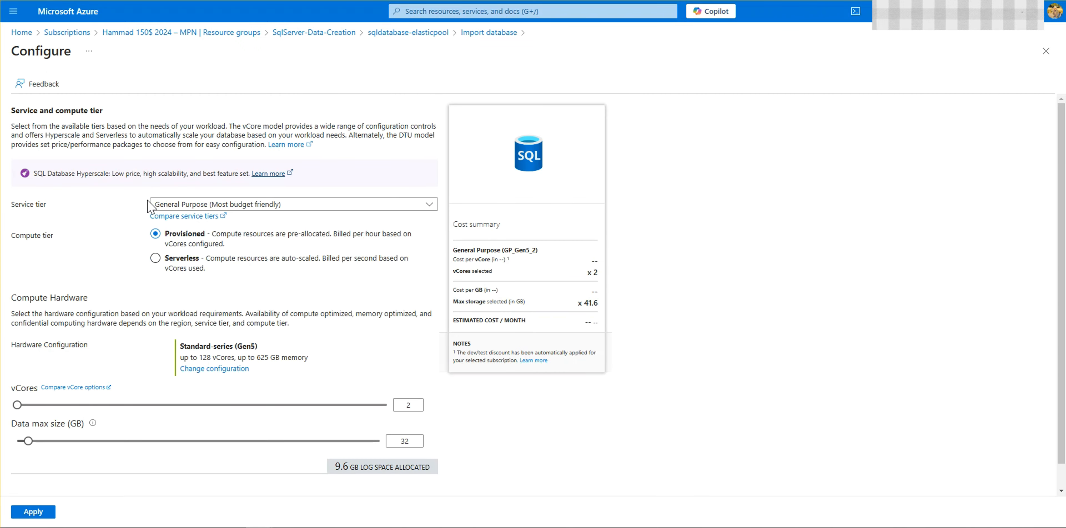
left_click(247, 207)
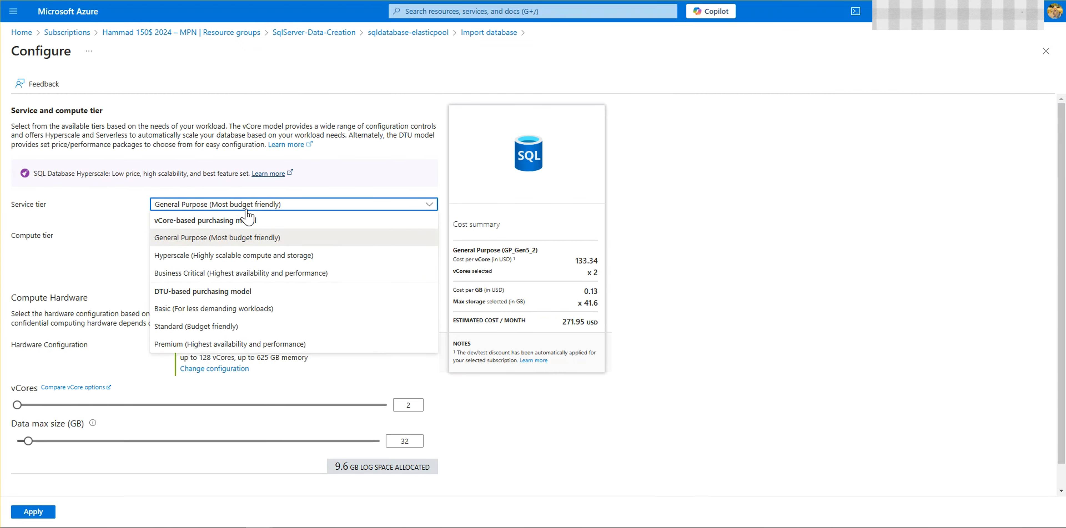
left_click(114, 225)
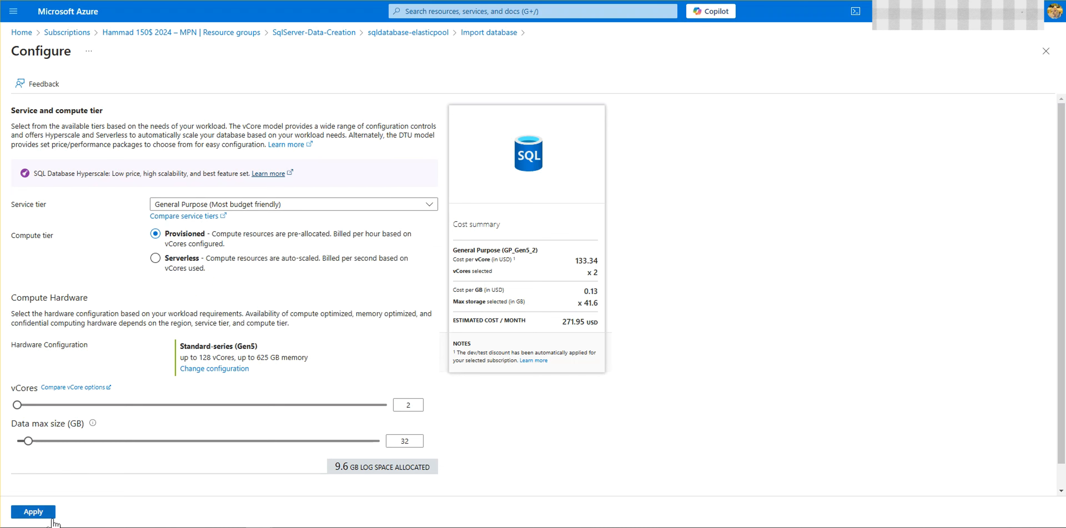
left_click(33, 513)
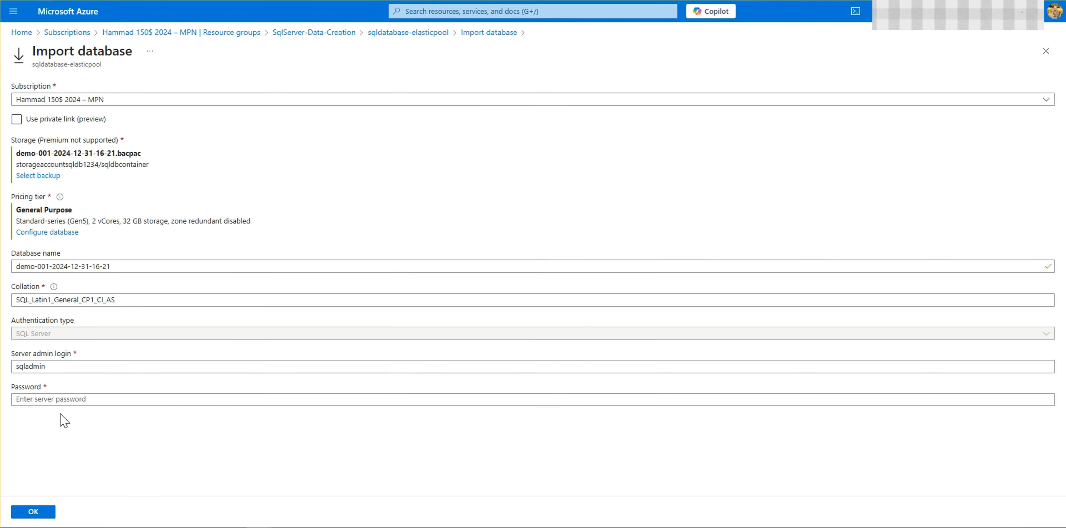
Step: Enter the server admin password and submit the database import
left_click(66, 409)
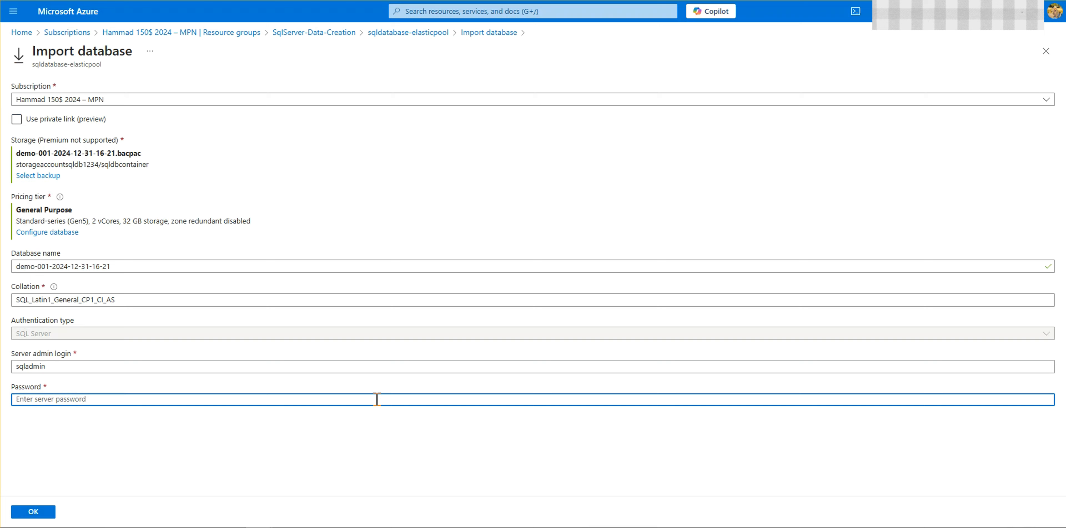
type("••")
left_click(41, 511)
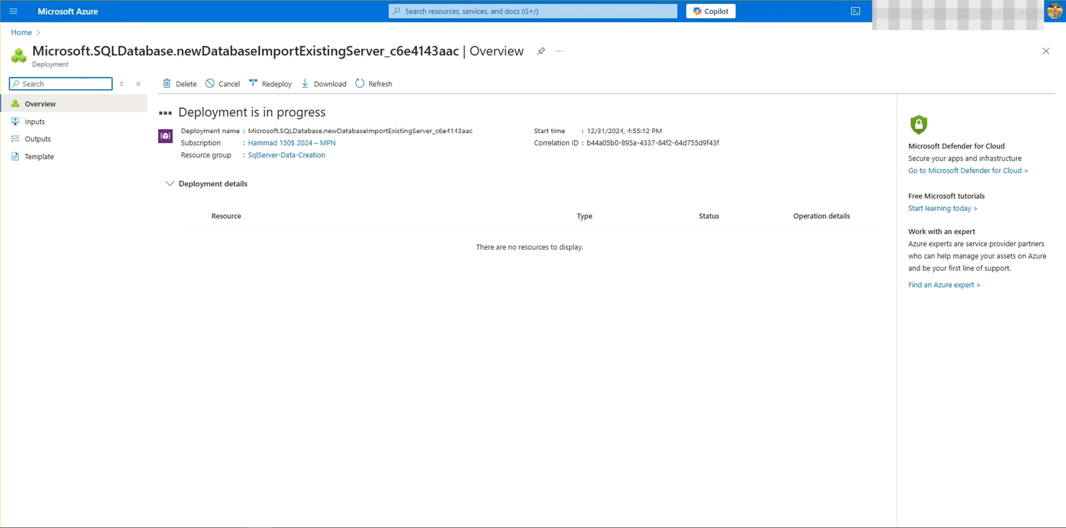
Step: Open the sqldatabase-elasticpool server from the SqlServer-Data-Creation resource group and check its import/export history
left_click(286, 155)
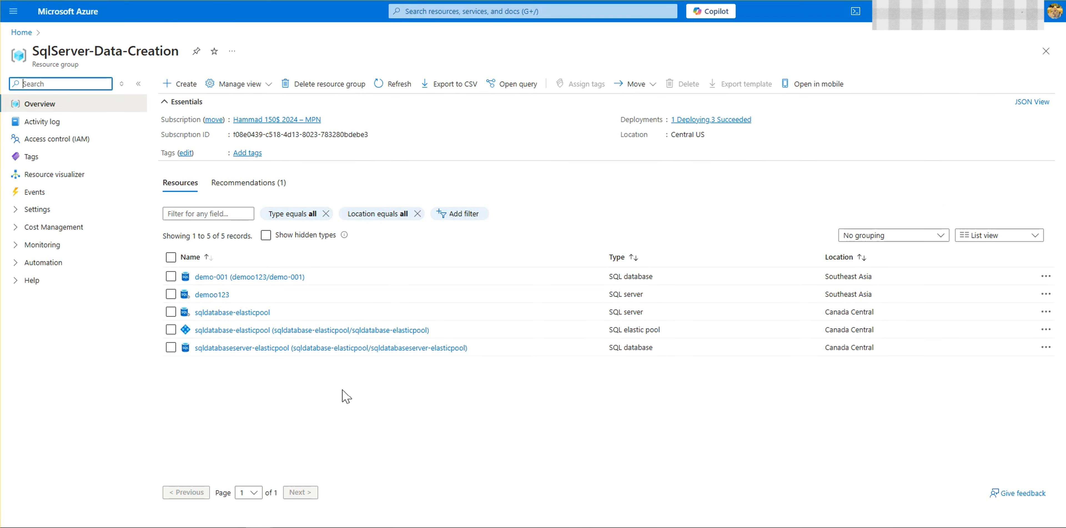
left_click(248, 312)
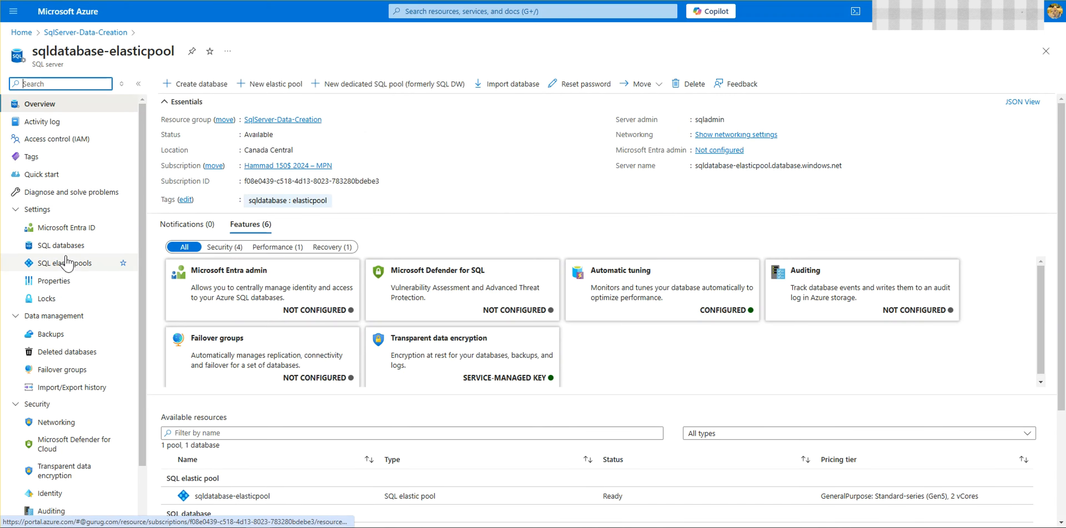
left_click(69, 387)
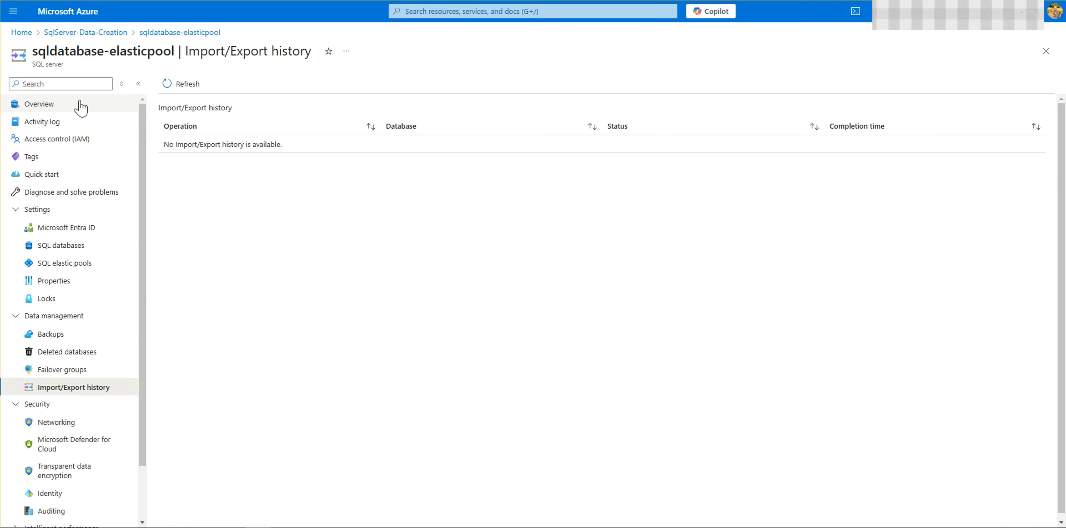
Step: Check the portal notifications and recheck the sqldatabase-elasticpool server's import/export history for the import operation
left_click(14, 0)
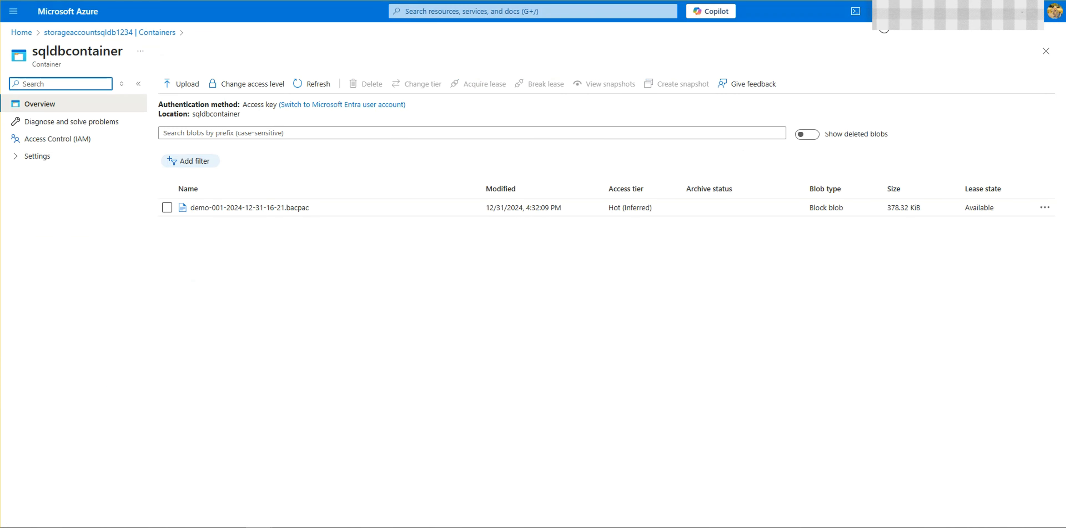
left_click(880, 17)
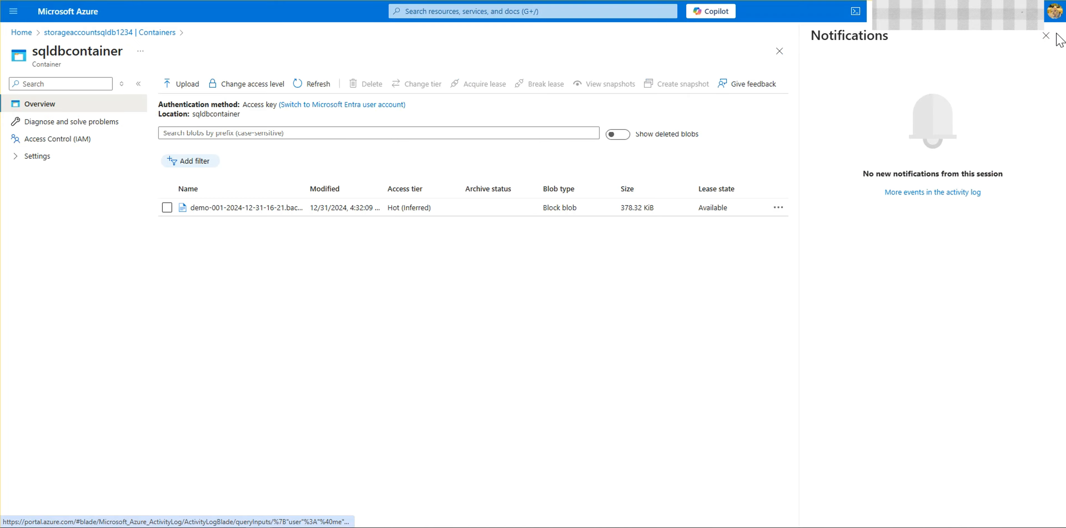
left_click(1045, 35)
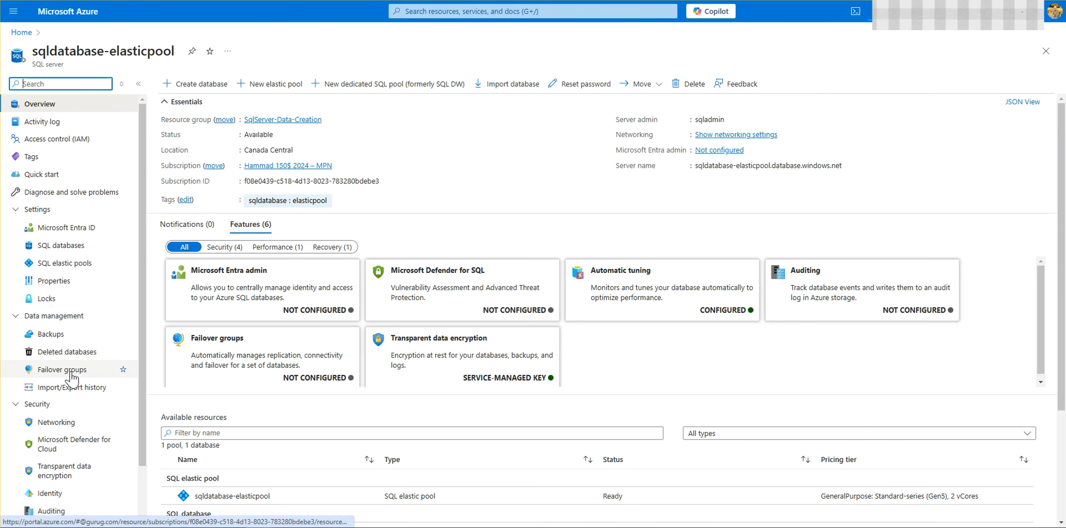
left_click(83, 393)
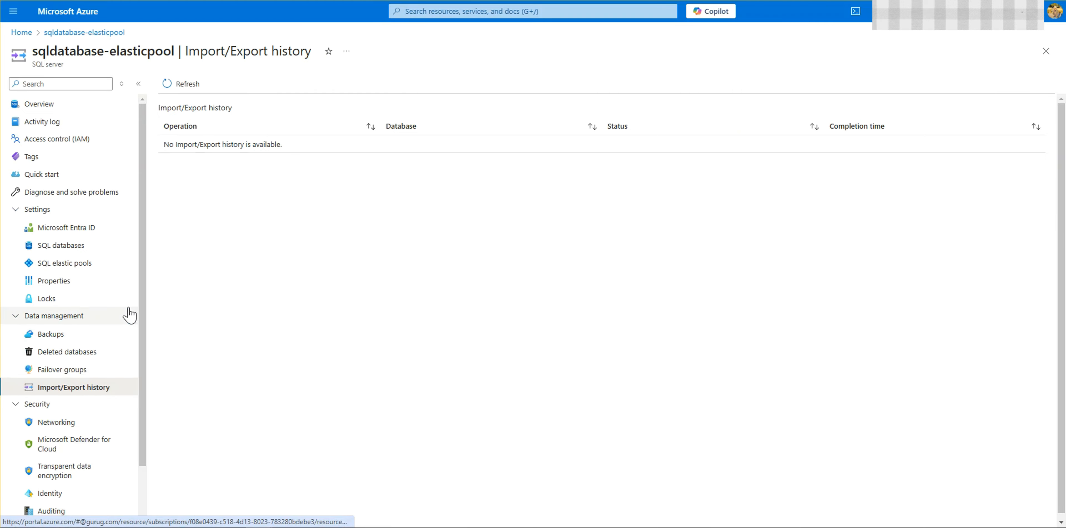
key("alt+Left")
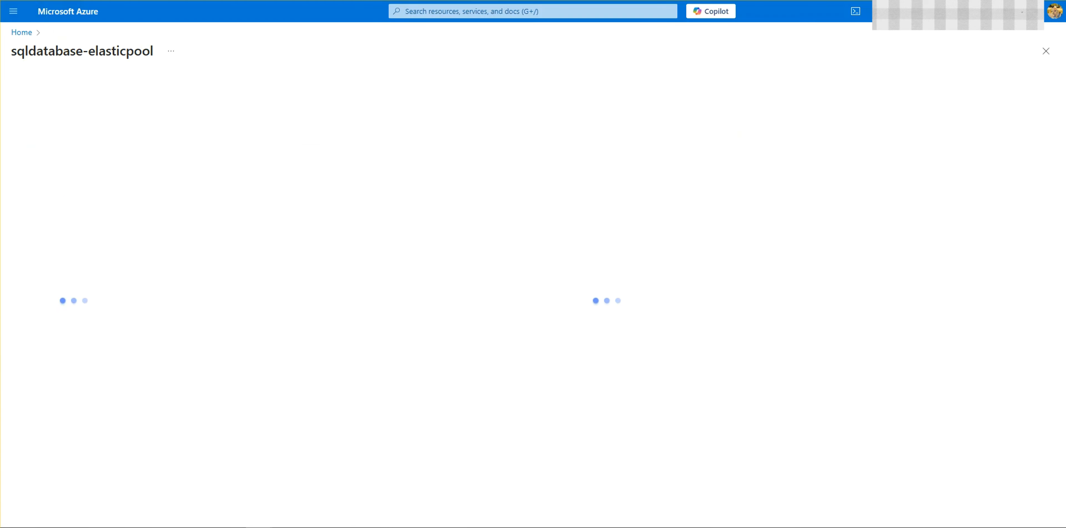
Step: Open the sqldatabaseserver-elasticpool database from SqlServer-Data-Creation and browse its settings, data management, integration and Power Platform options
left_click(290, 119)
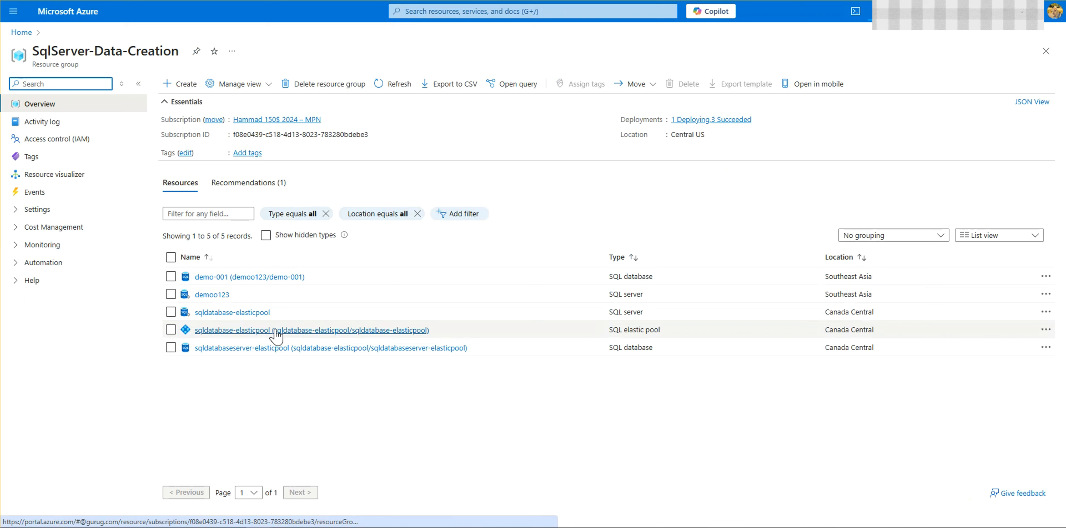
left_click(273, 348)
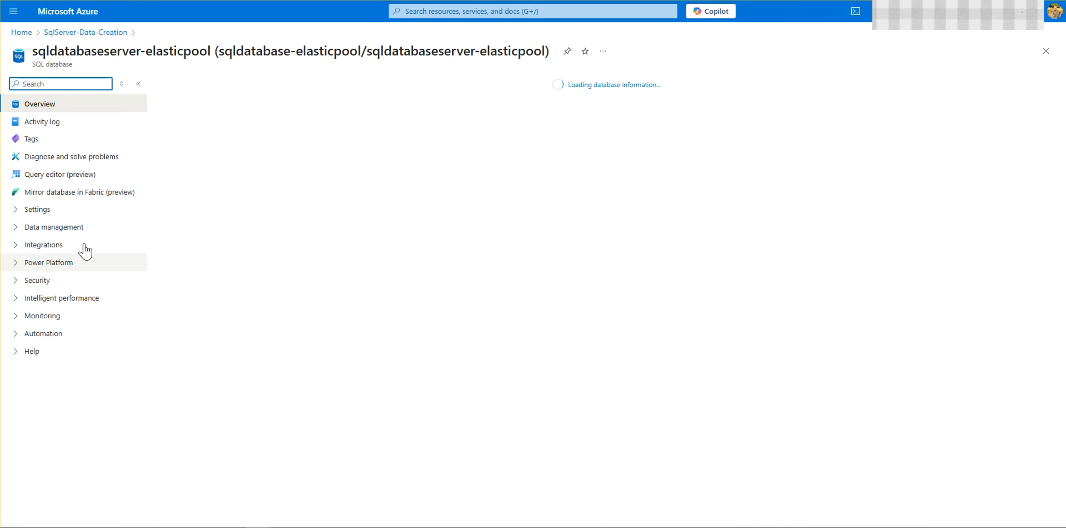
left_click(63, 213)
left_click(68, 299)
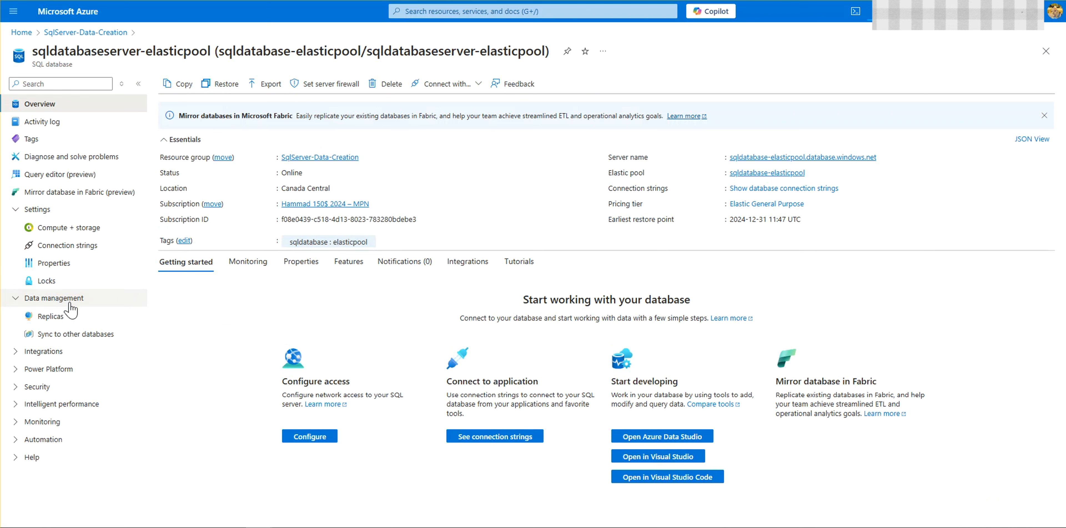
left_click(62, 351)
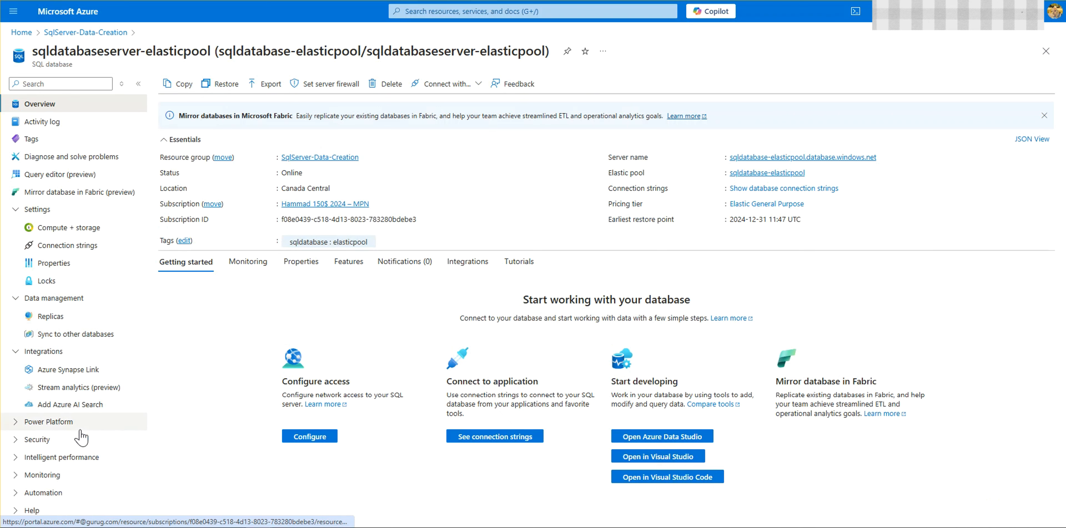
left_click(69, 426)
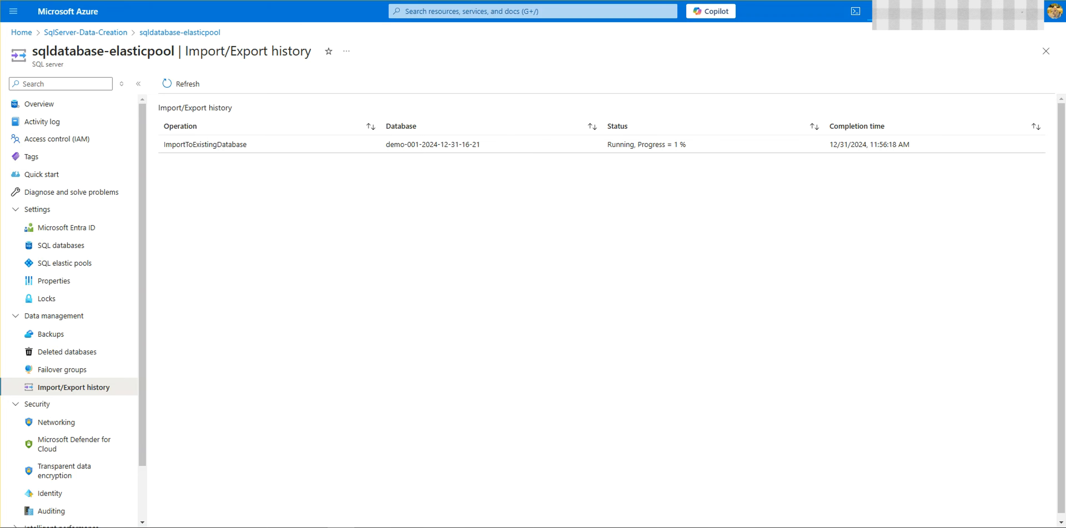
double_click(581, 148)
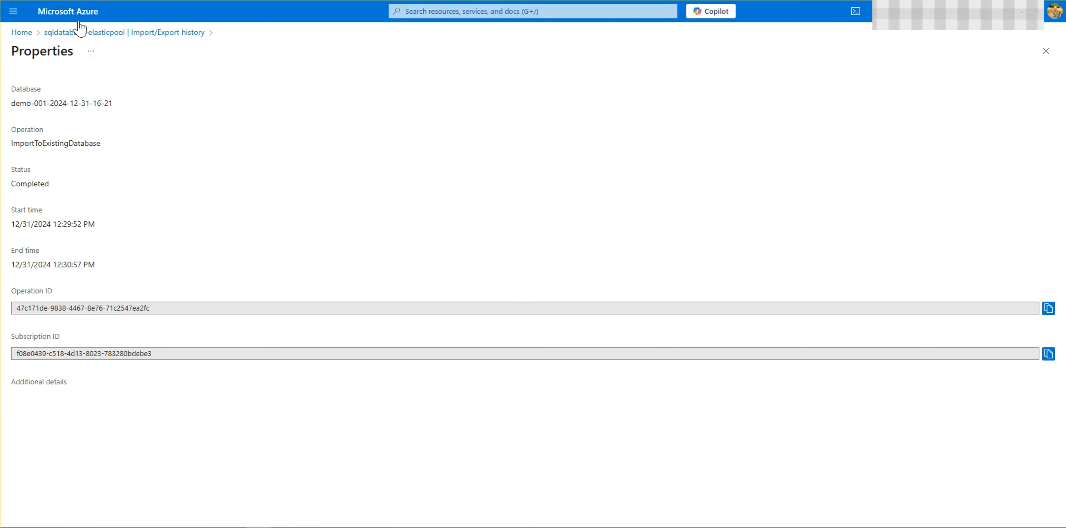
left_click(80, 32)
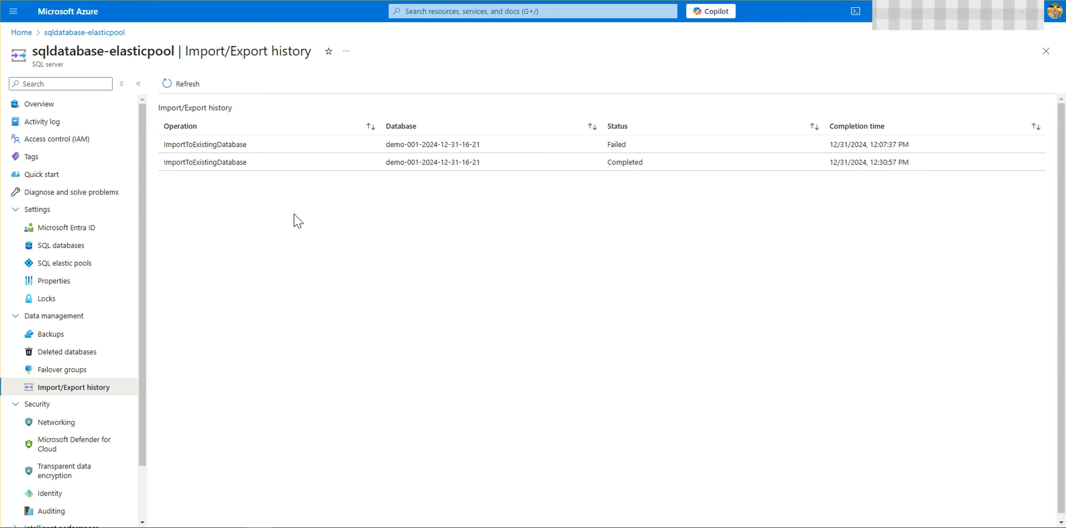
left_click(314, 145)
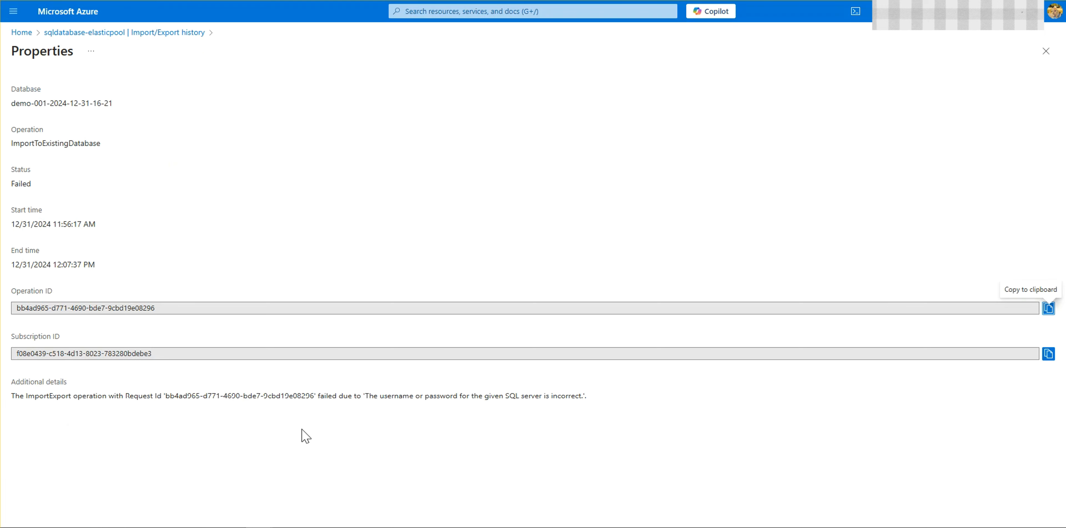
left_click_drag(354, 396, 606, 416)
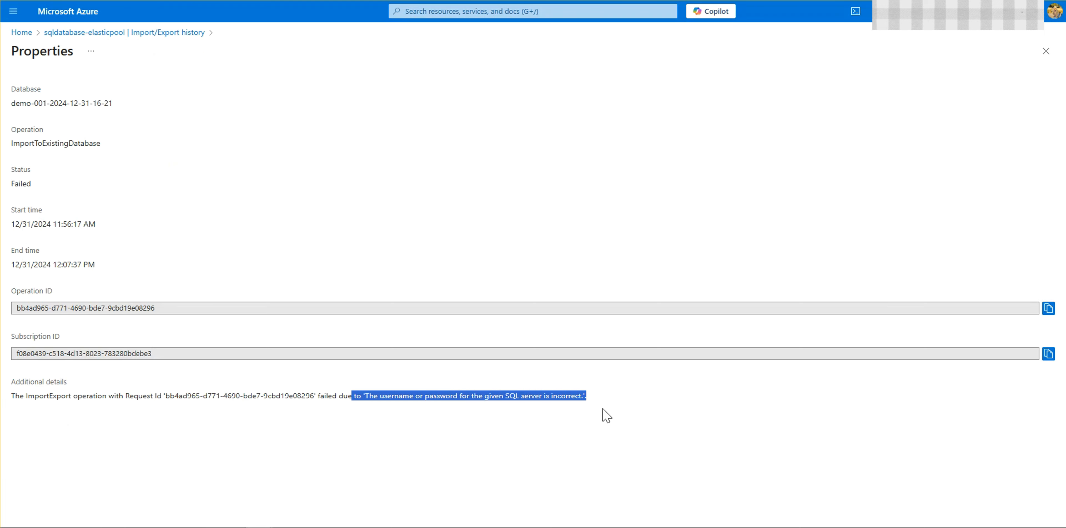
left_click(638, 409)
left_click_drag(551, 398, 577, 399)
left_click(677, 425)
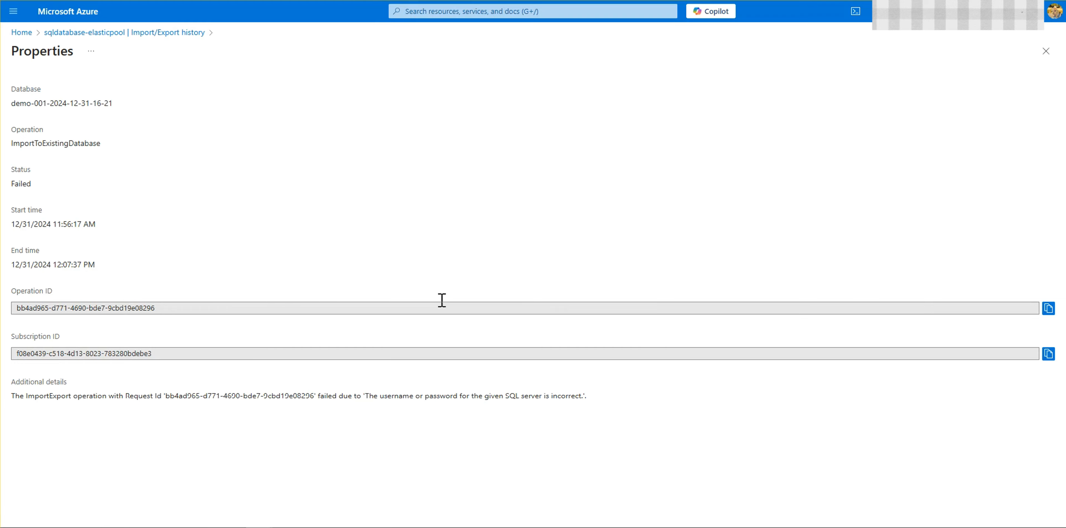
Step: Open the query editor of the sqldatabaseserver-elasticpool database and try to sign in as sqladmin with the account password
key("alt+Left")
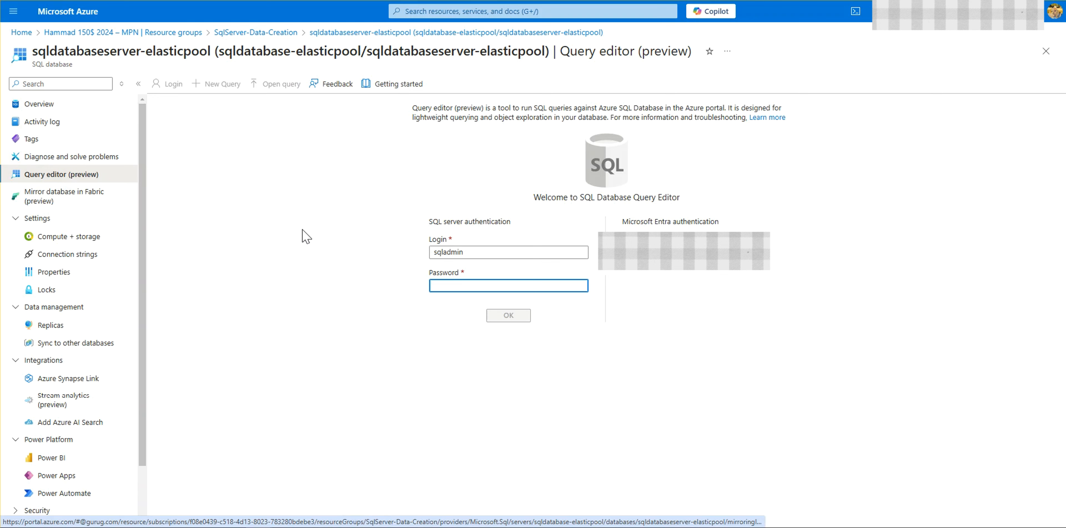
type("*")
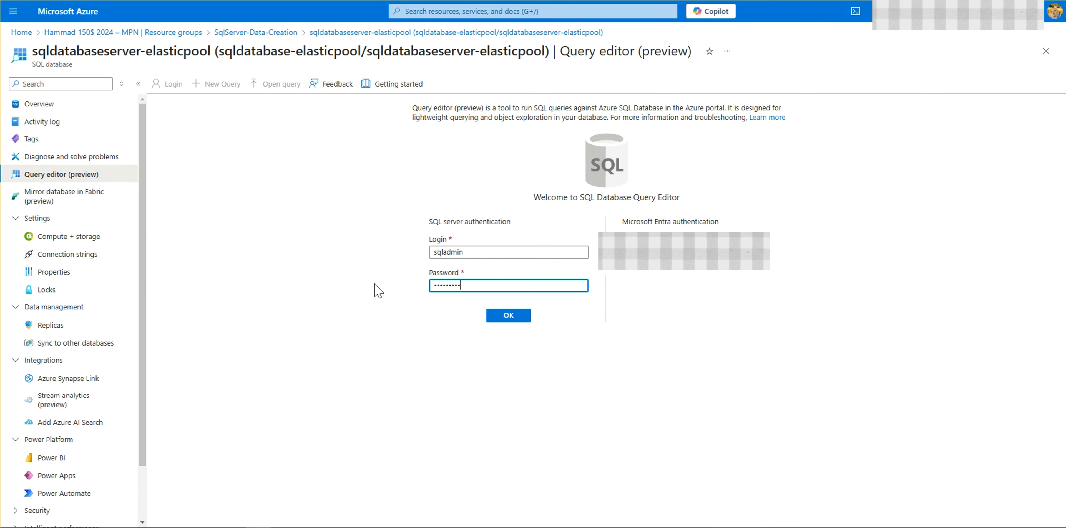
key("Return")
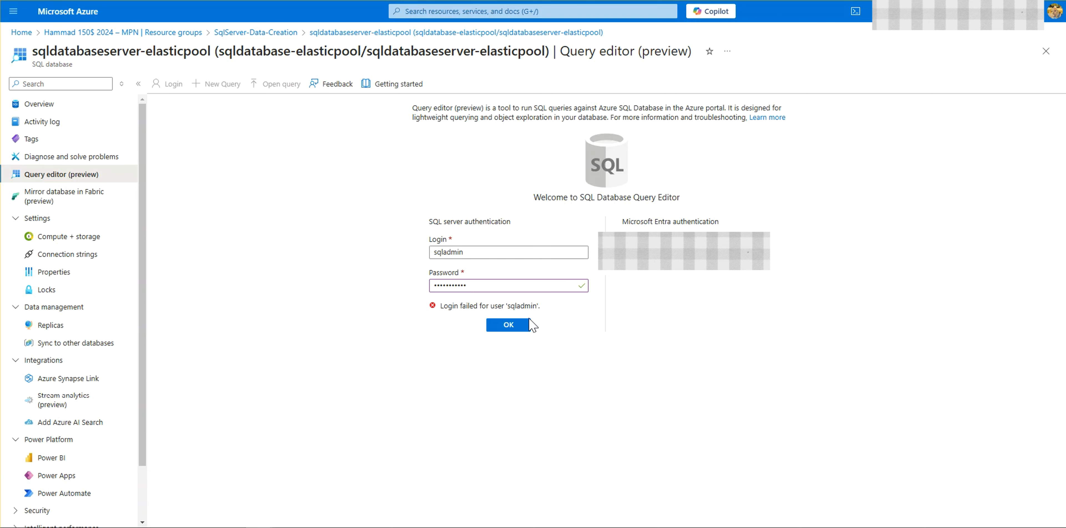
left_click(522, 325)
Step: Replace the sqladmin account password and sign in to the query editor with SQL server authentication
left_click_drag(495, 291, 362, 285)
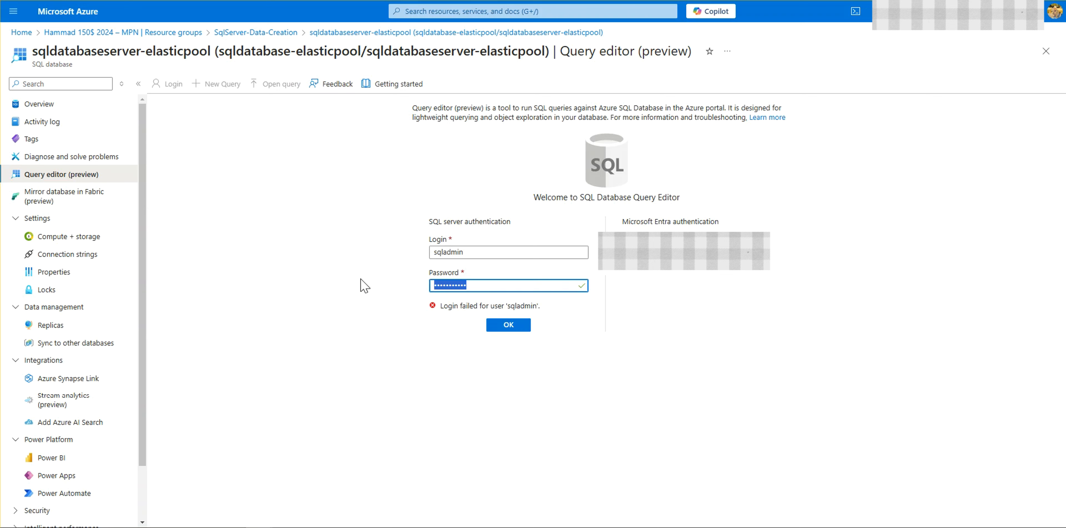
type("••")
key("Return")
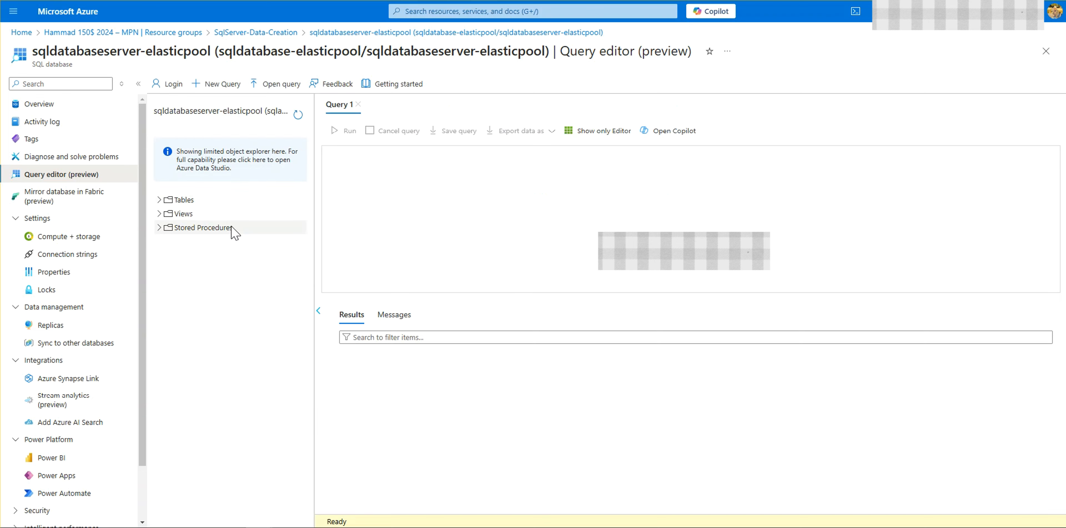
Step: Expand the database's tables and examine the columns of dbo.BuildVersion, dbo.ErrorLog and SalesLT.Address
left_click(168, 202)
left_click(159, 200)
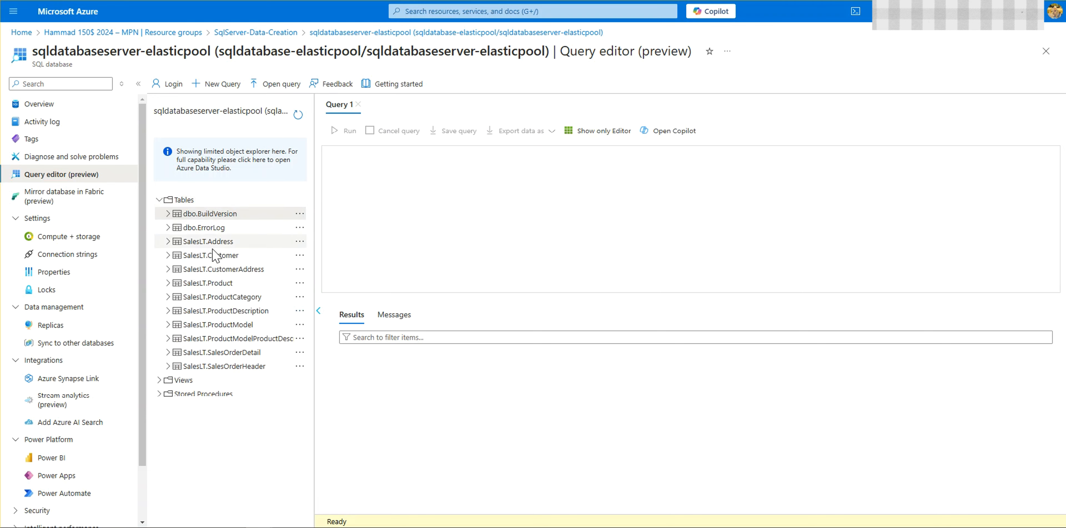
left_click(167, 214)
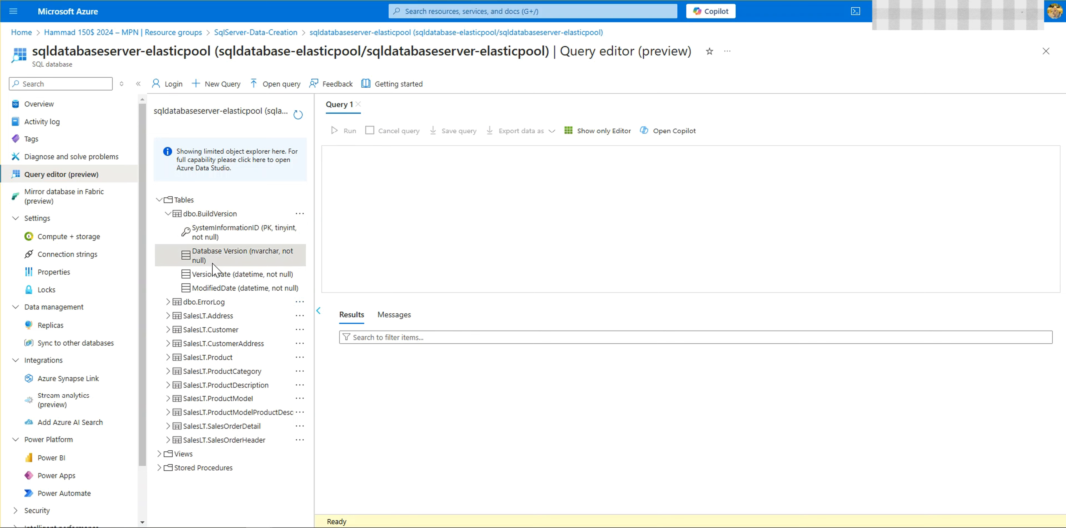
left_click(209, 275)
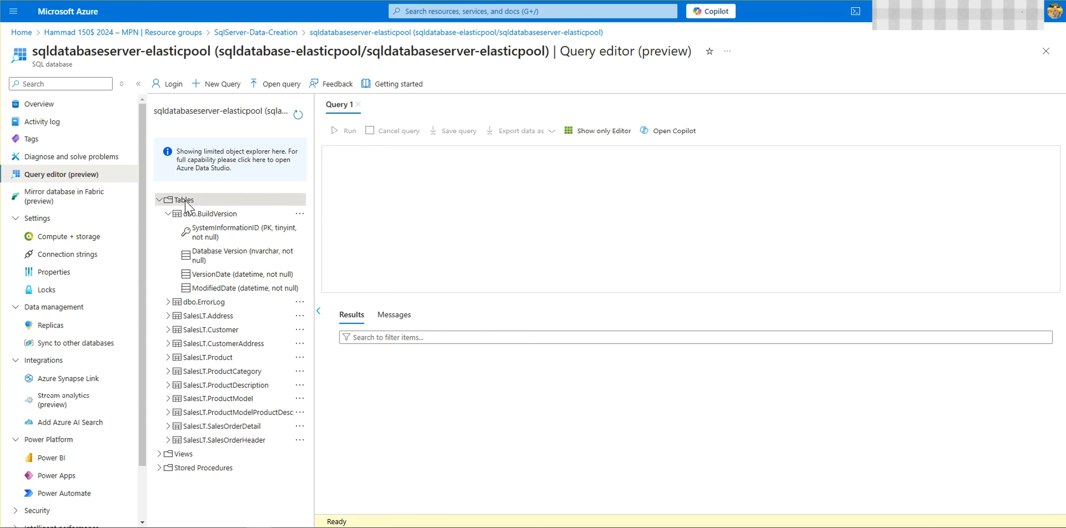
left_click(168, 303)
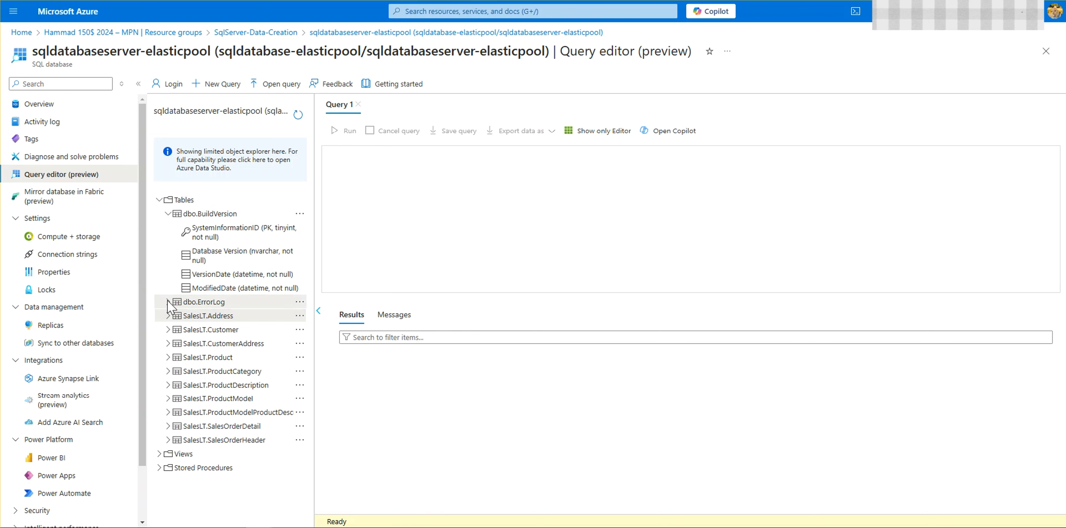
left_click(207, 366)
scroll(199, 368, "down", 2)
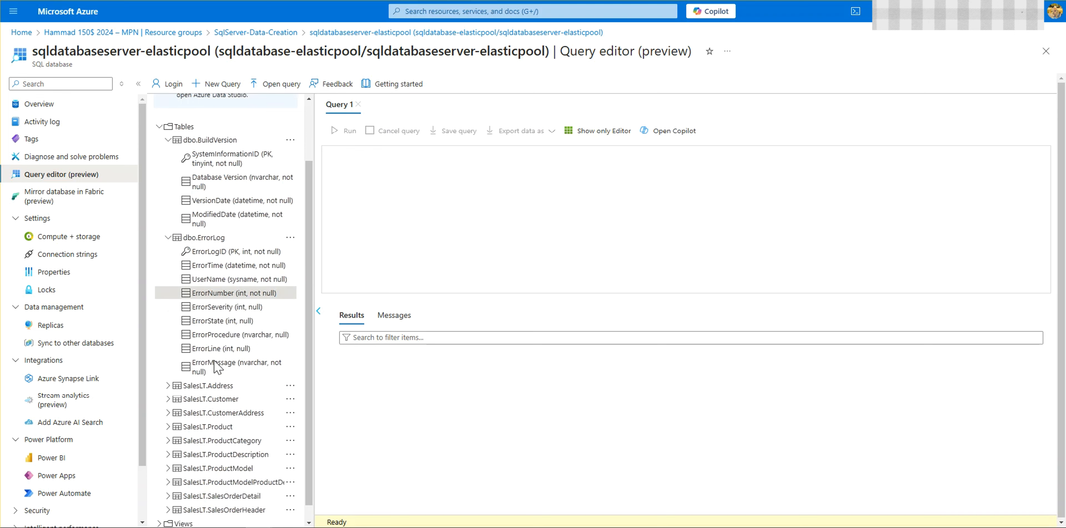
left_click(168, 369)
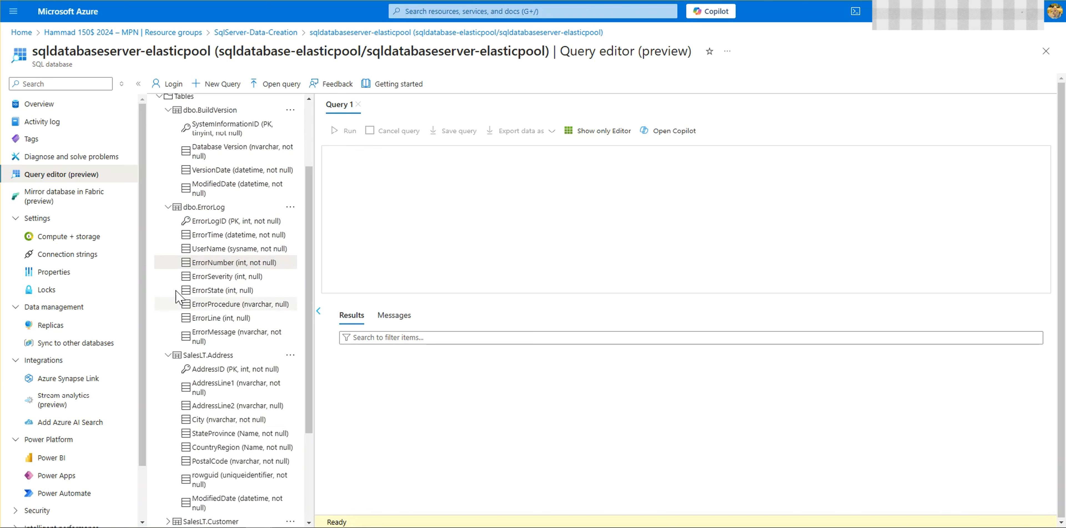
scroll(212, 230, "up", 3)
left_click(211, 215)
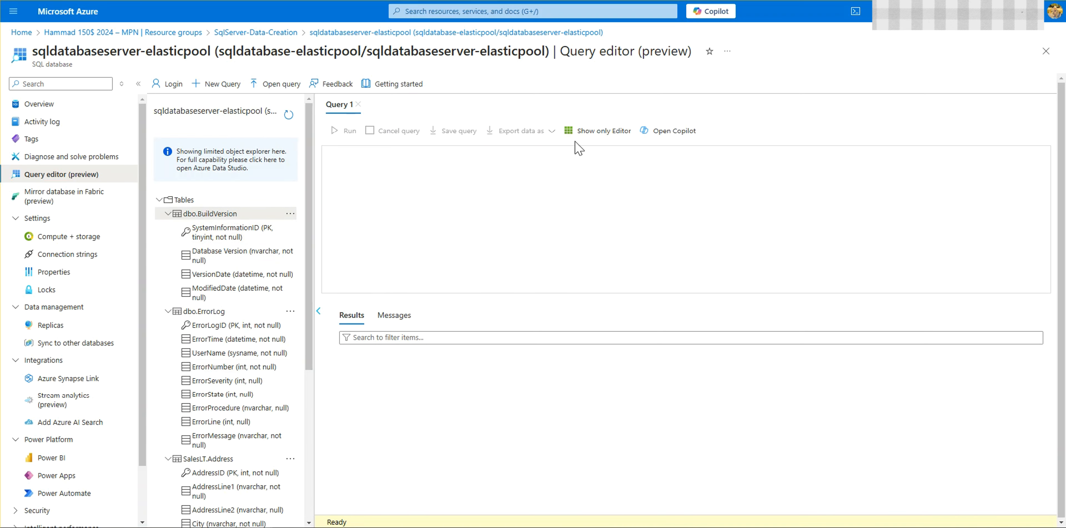
Step: Switch the Query 1 view to show only the editor and then only the results
left_click(584, 131)
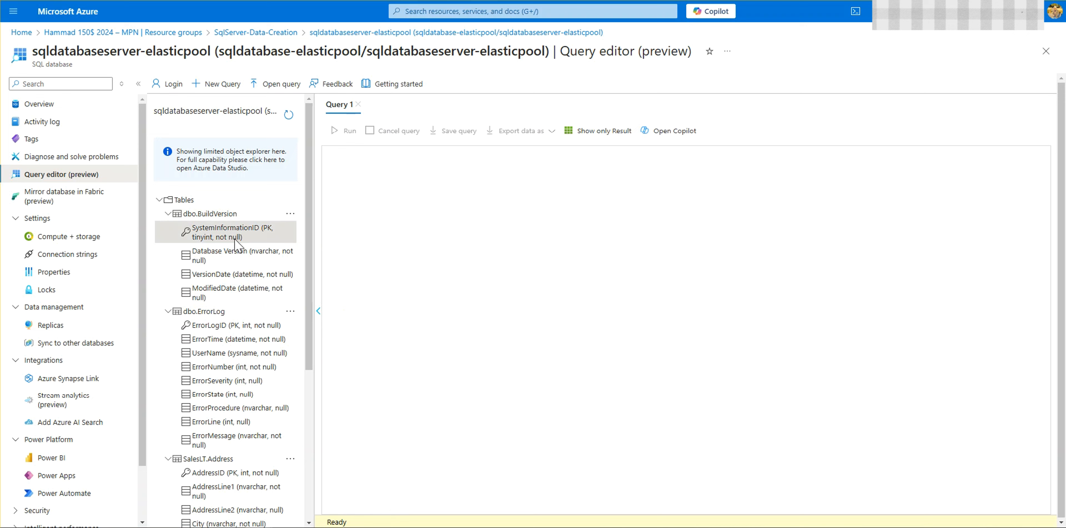
left_click(242, 274)
left_click(598, 131)
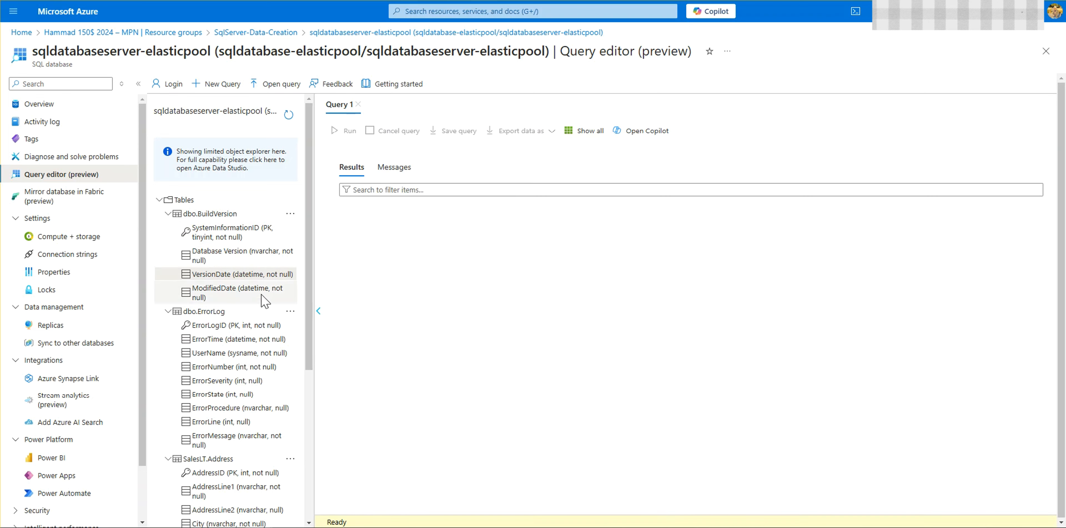
Step: Open the SalesLT.ProductCategory table with Edit Data (Preview) and look through its imported rows
scroll(261, 298, "down", 6)
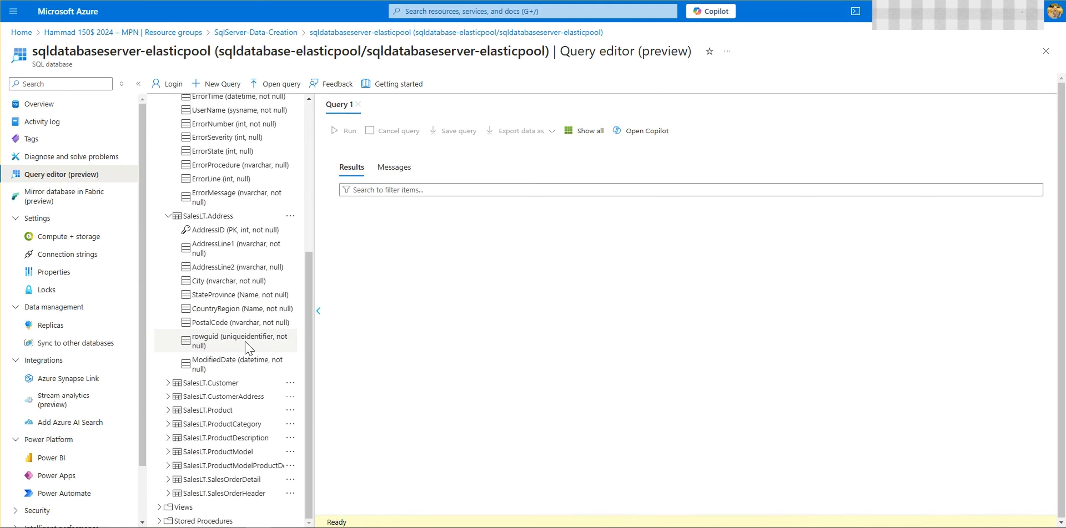
left_click(291, 425)
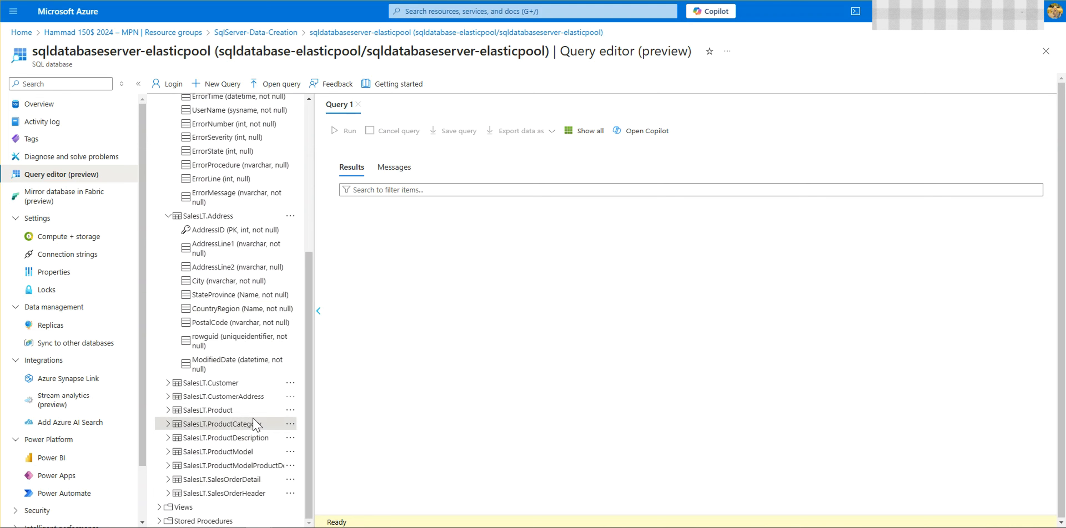
scroll(241, 412, "up", 2)
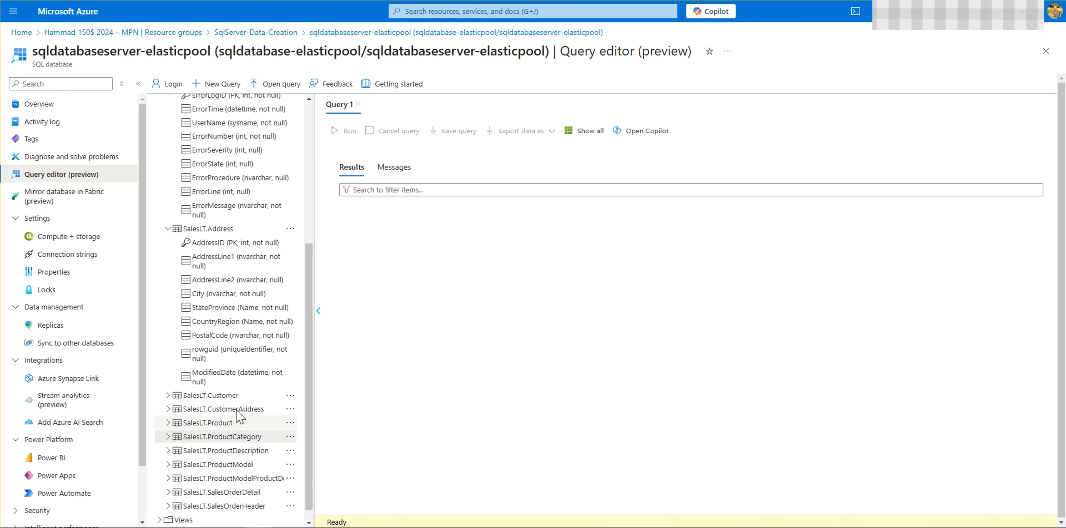
scroll(241, 411, "down", 2)
left_click(294, 421)
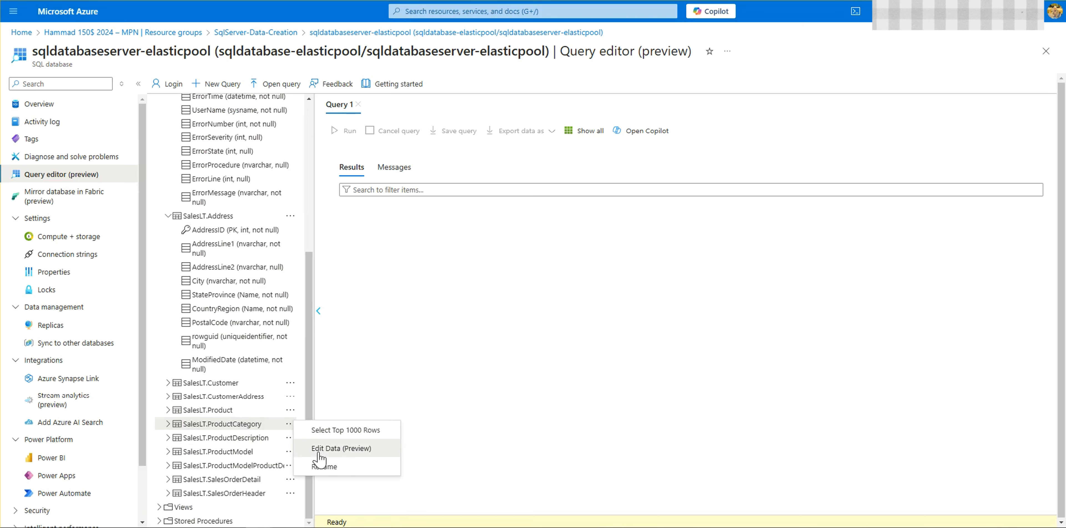
left_click(327, 449)
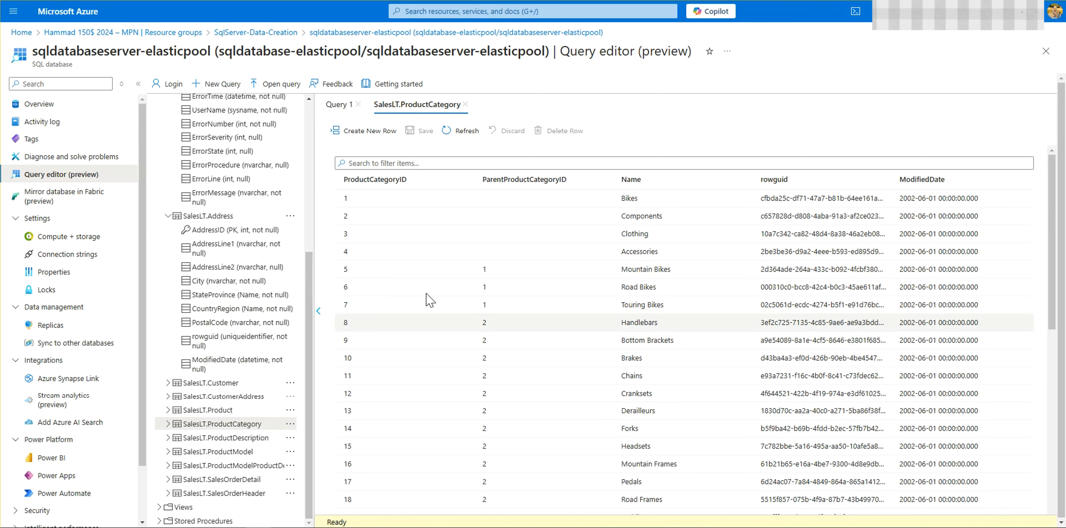
scroll(507, 252, "down", 8)
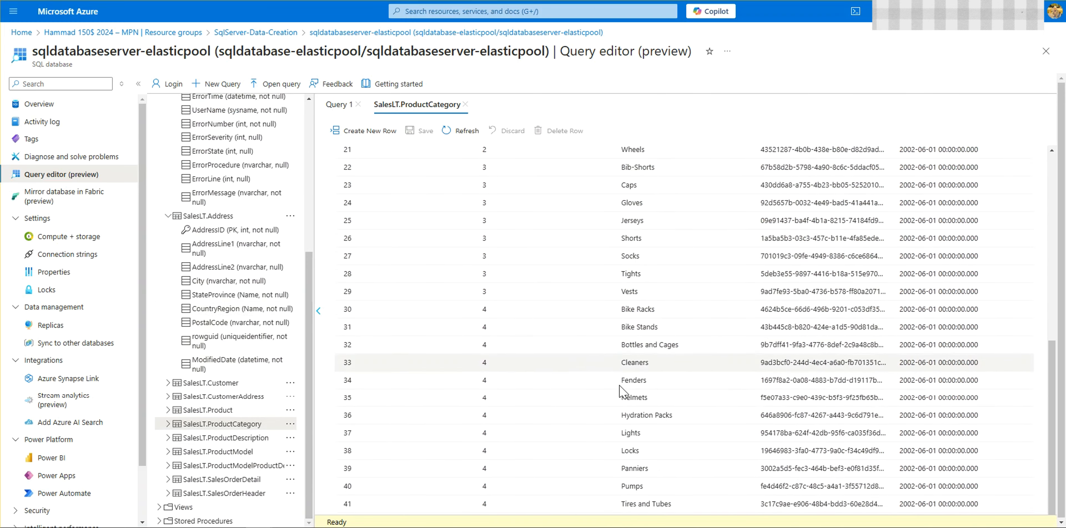
scroll(311, 458, "up", 10)
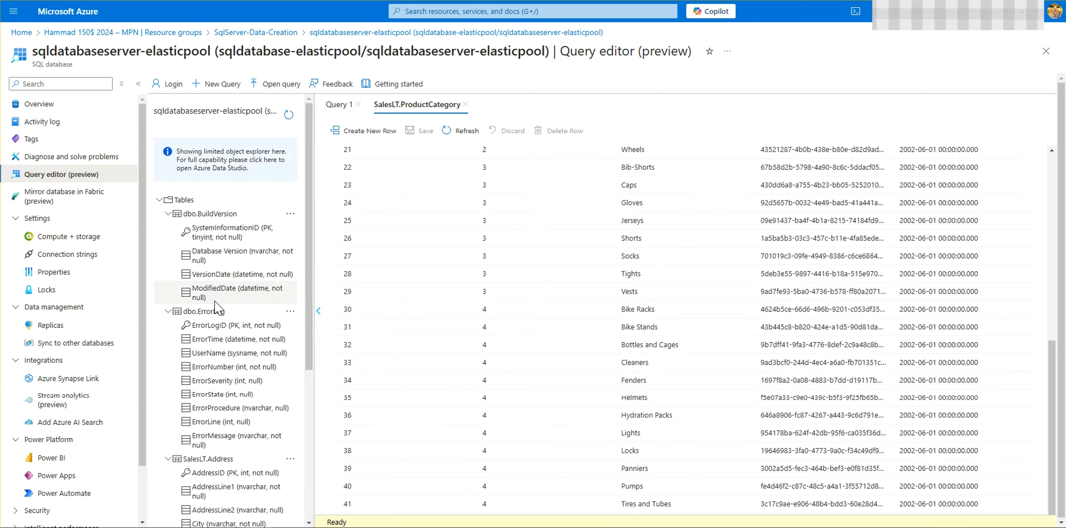